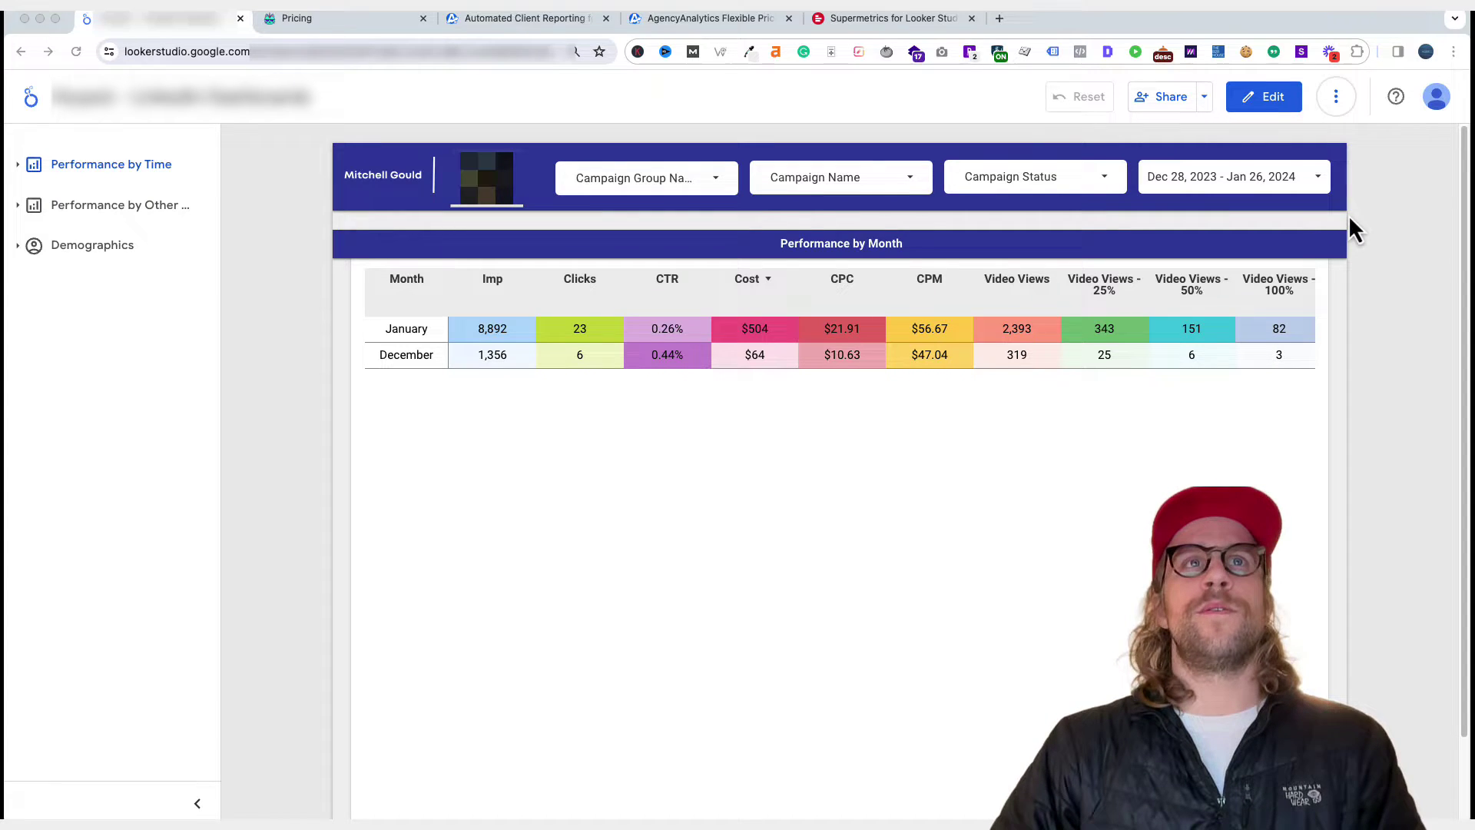
# Compare the Porter Metrics and Supermetrics pricing tabs, then return to the LinkedIn dashboard
pyautogui.click(342, 29)
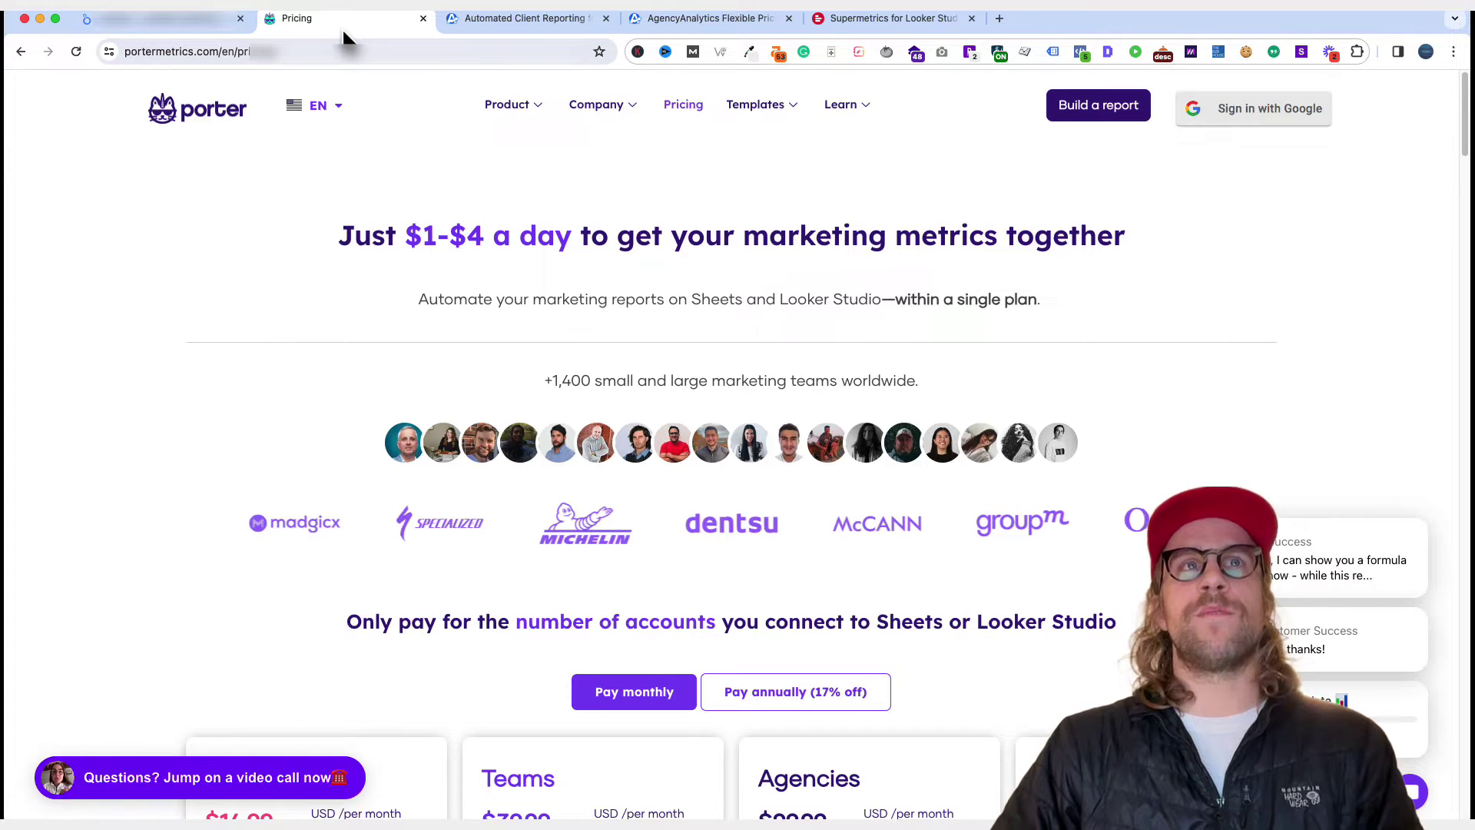
pyautogui.click(888, 29)
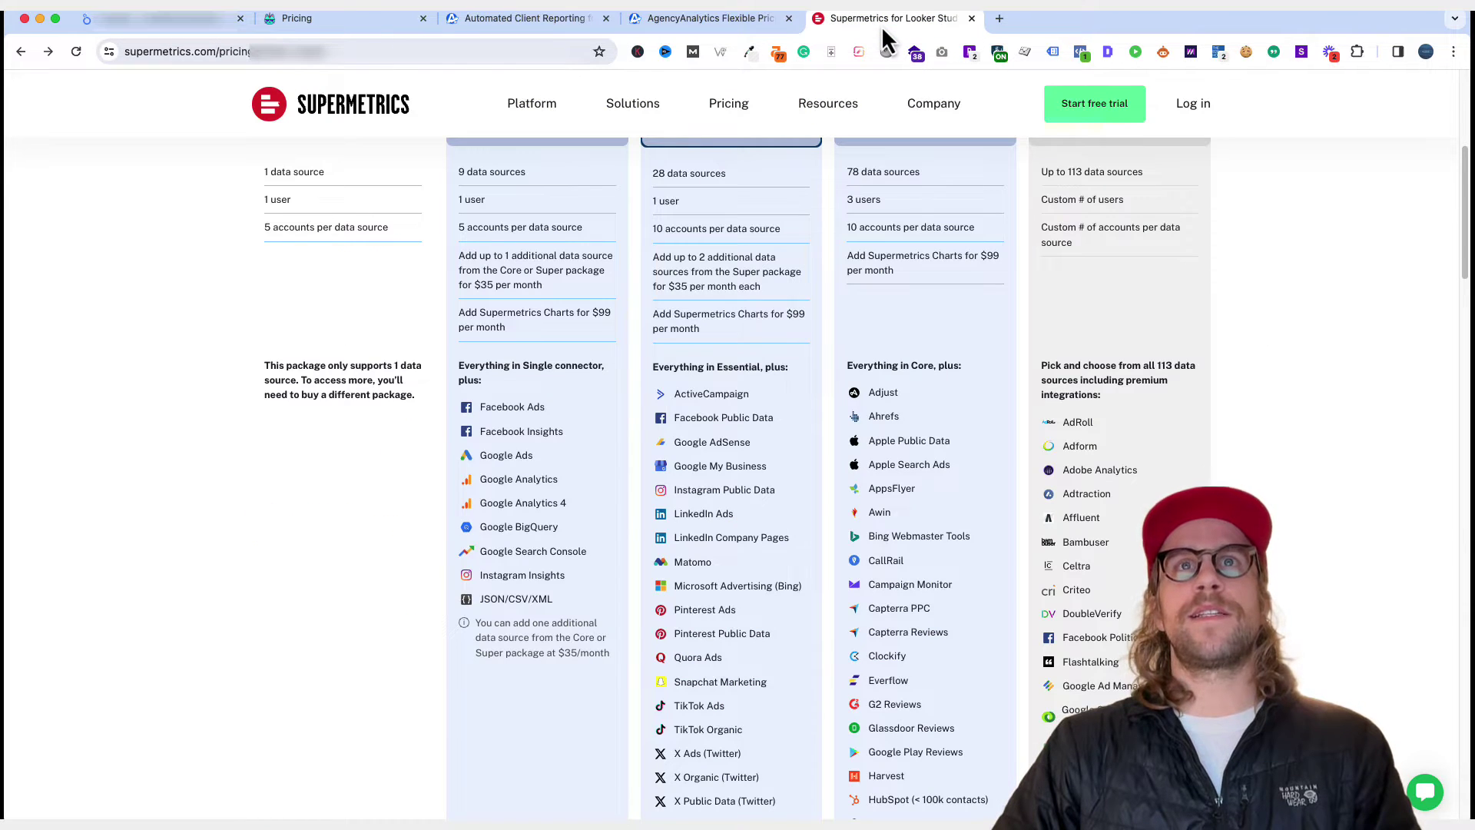
pyautogui.click(306, 17)
pyautogui.click(207, 32)
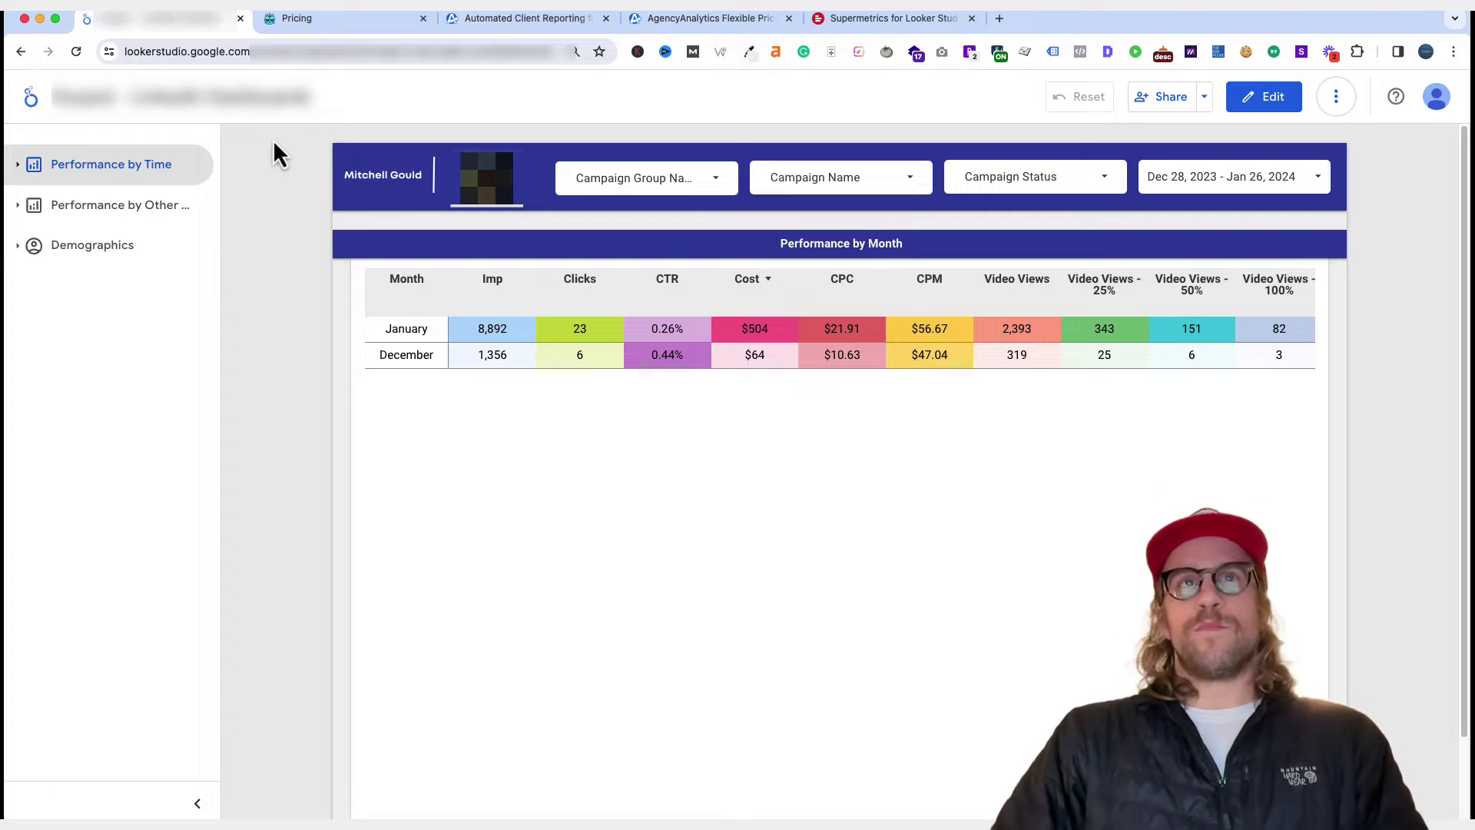
# Show AgencyAnalytics pricing: Freelancer $12, Agency $18 per client campaign, Enterprise custom
pyautogui.click(516, 18)
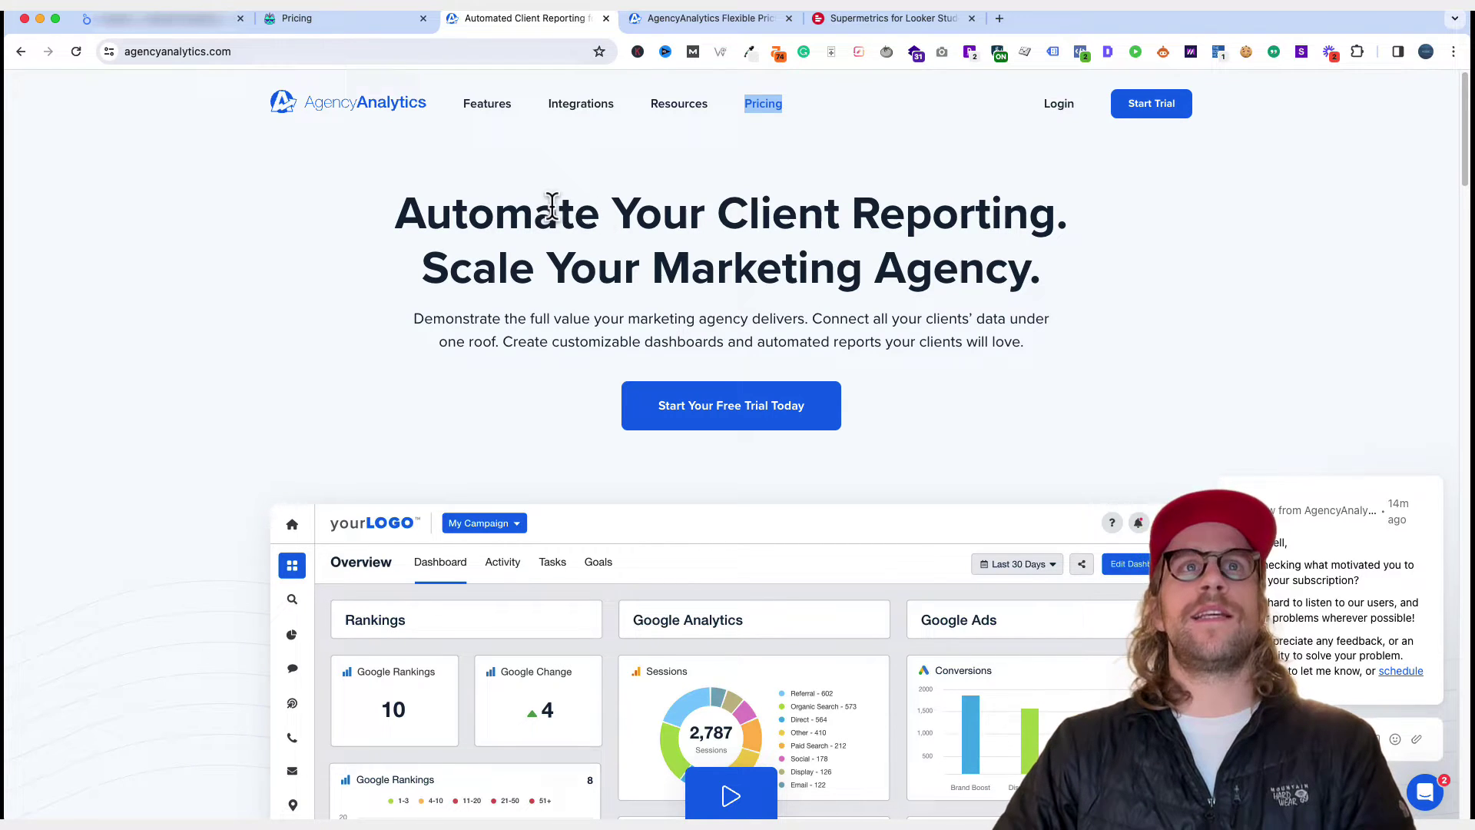
pyautogui.click(714, 23)
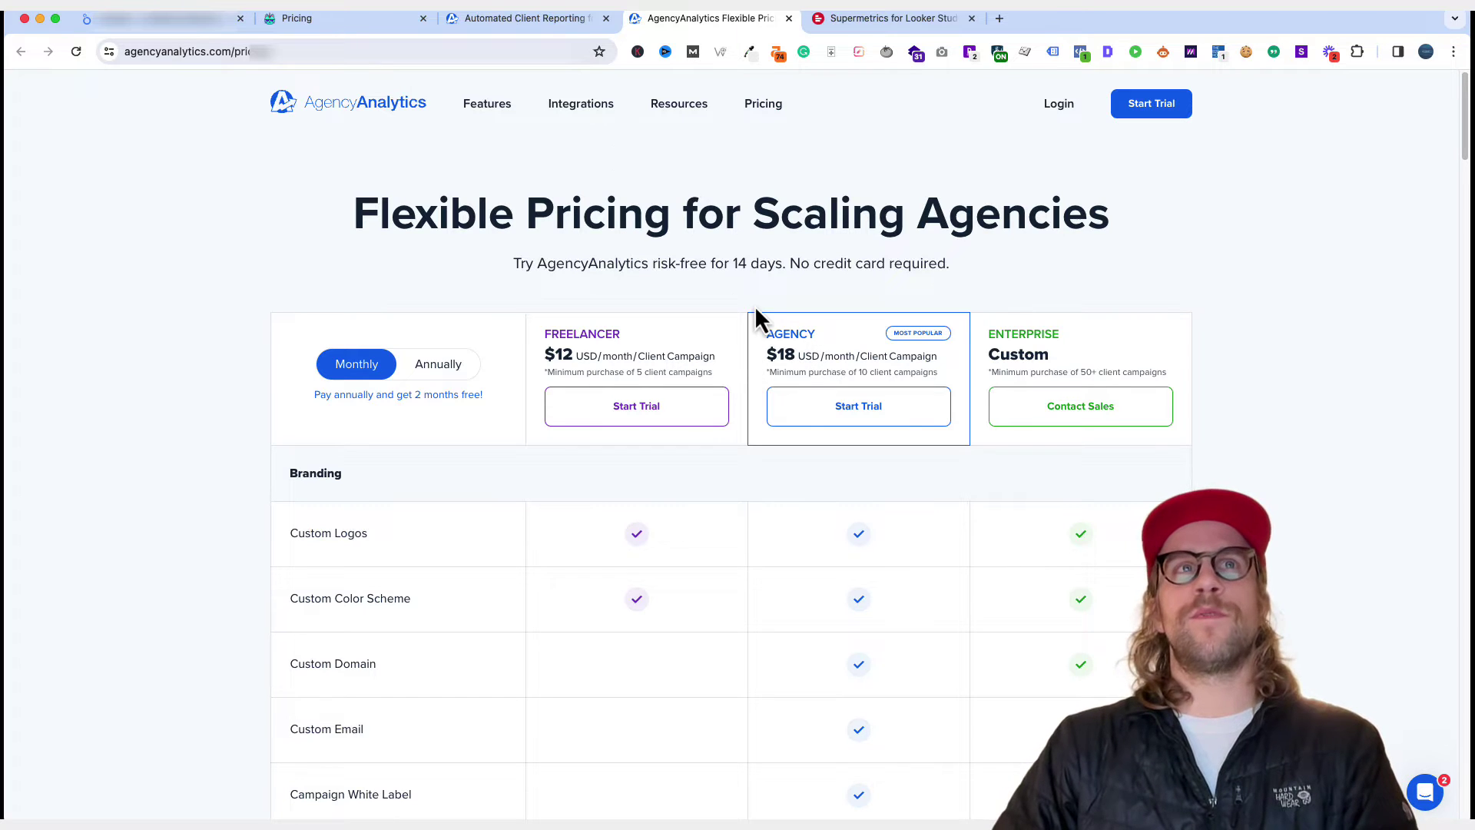
pyautogui.moveTo(519, 120)
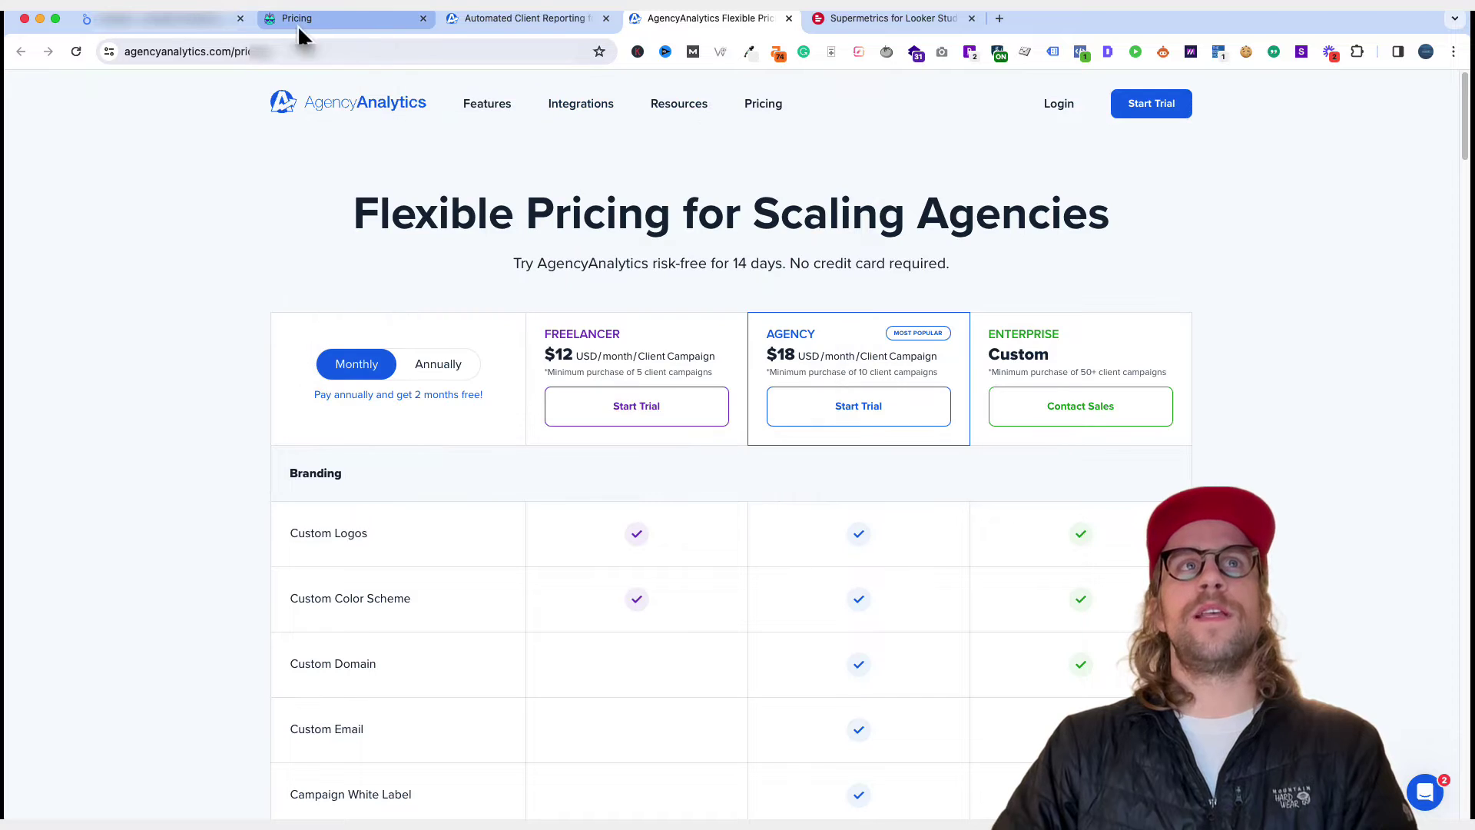
# Review the LinkedIn dashboard's monthly table, then switch to the Porter Metrics pricing tab
pyautogui.click(212, 37)
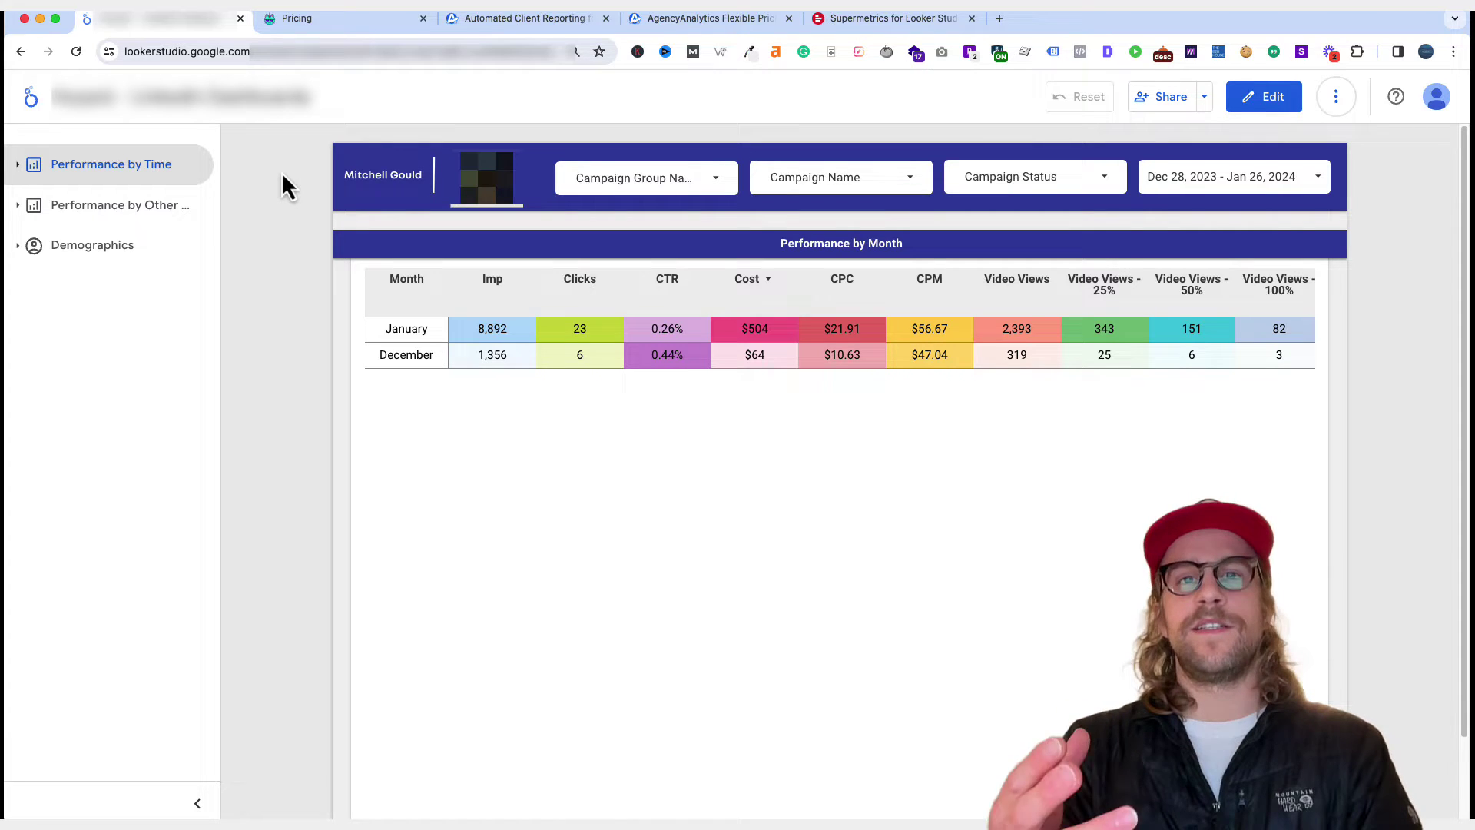
pyautogui.hotkey('ctrl', 'Tab')
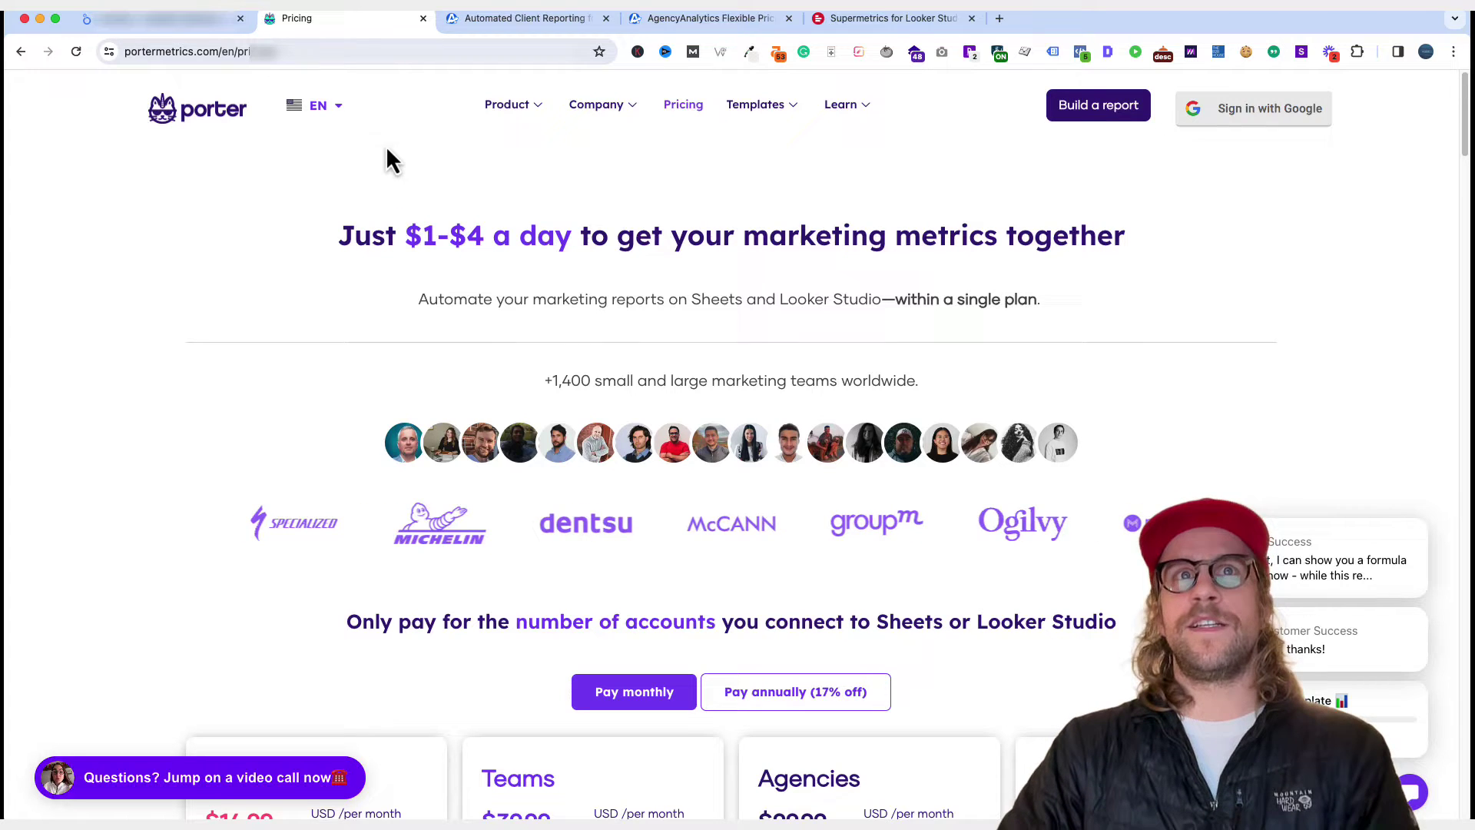
# Scroll to Porter's plan cards: Solo $14.99, Teams $39.99, Agencies $99.99, Agencies Pro $180
pyautogui.scroll(-3, 450, 382)
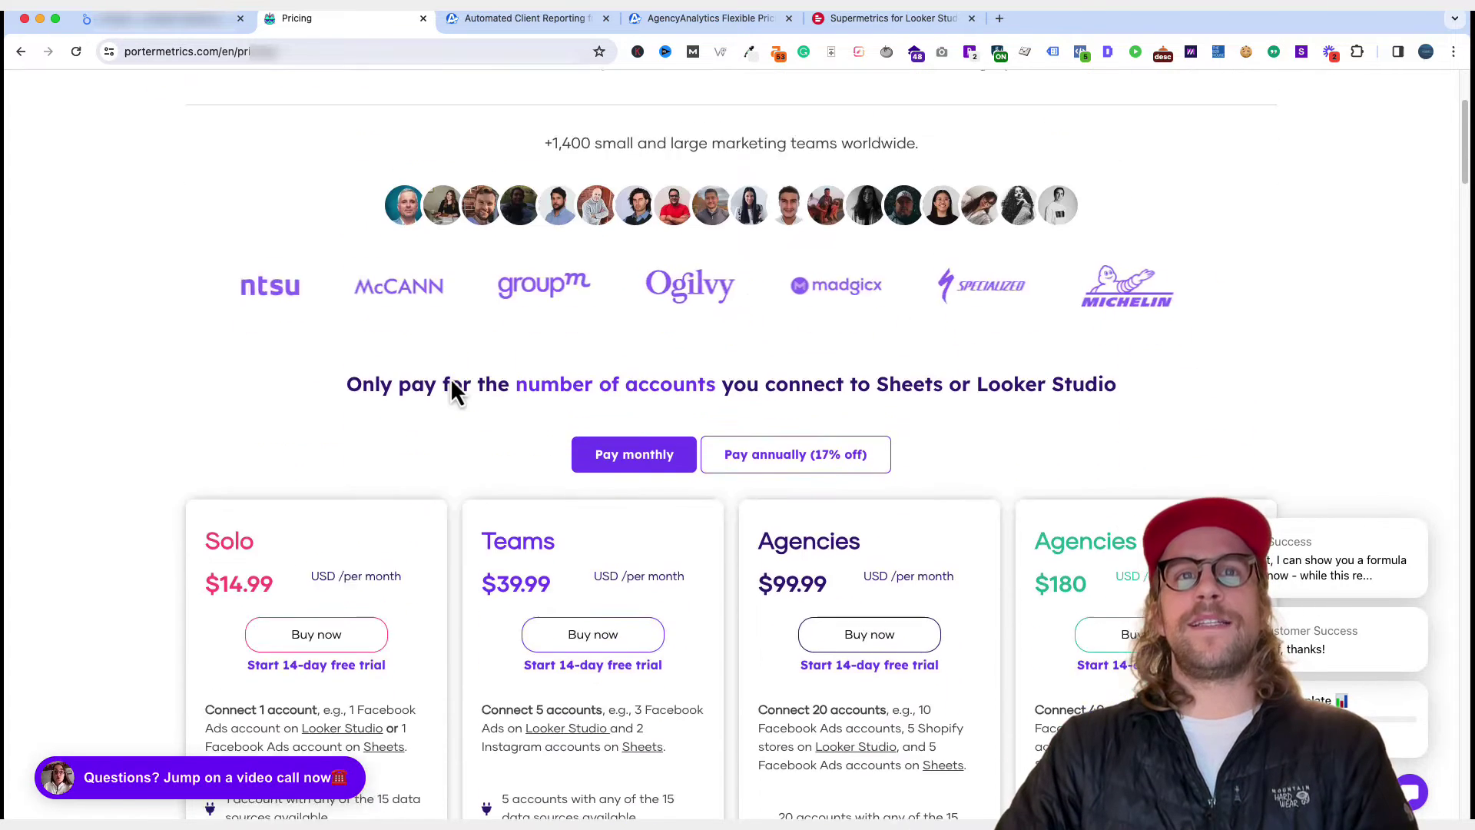
pyautogui.scroll(-2, 452, 382)
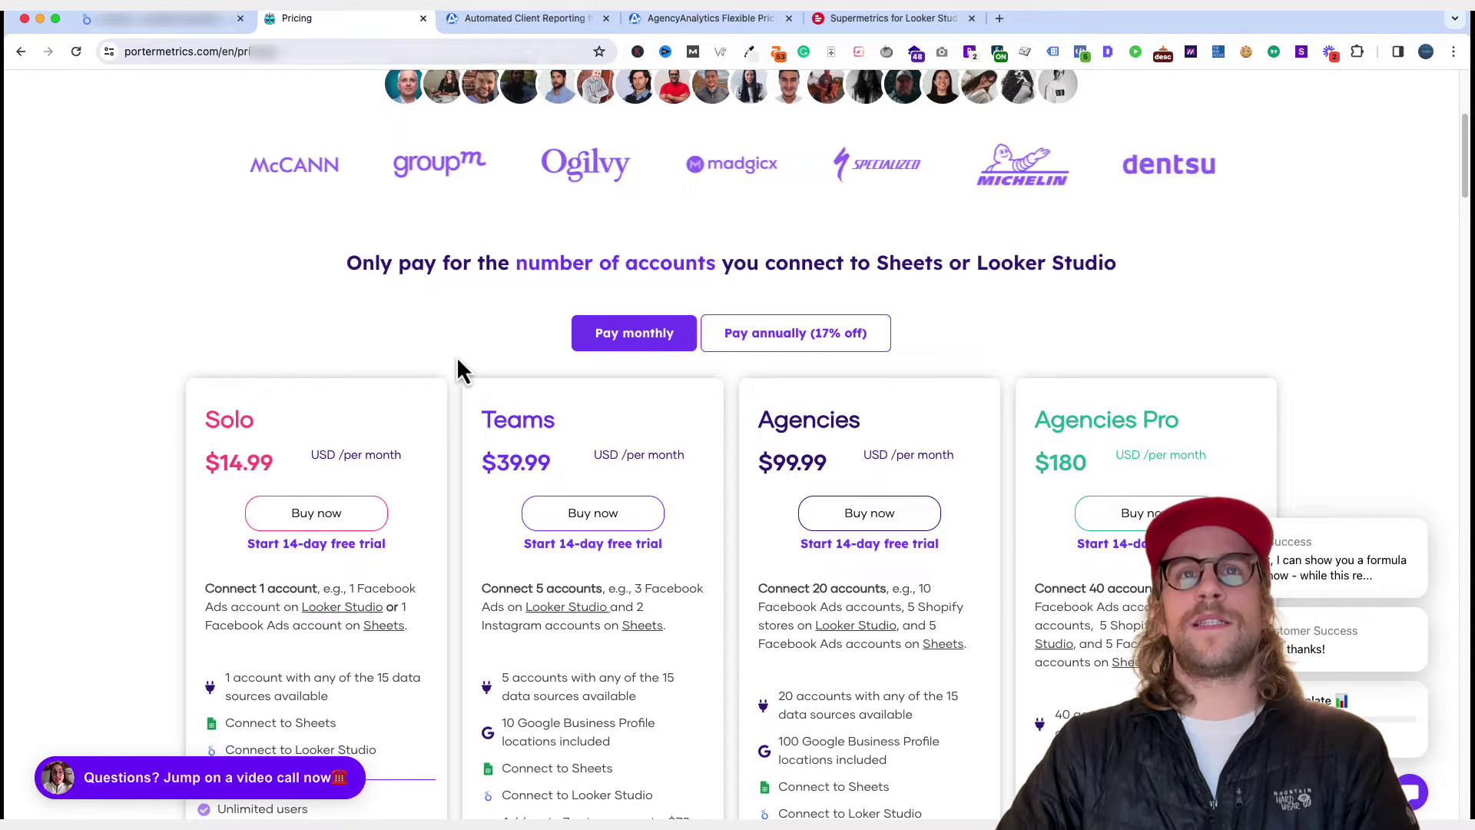
pyautogui.scroll(-2, 501, 360)
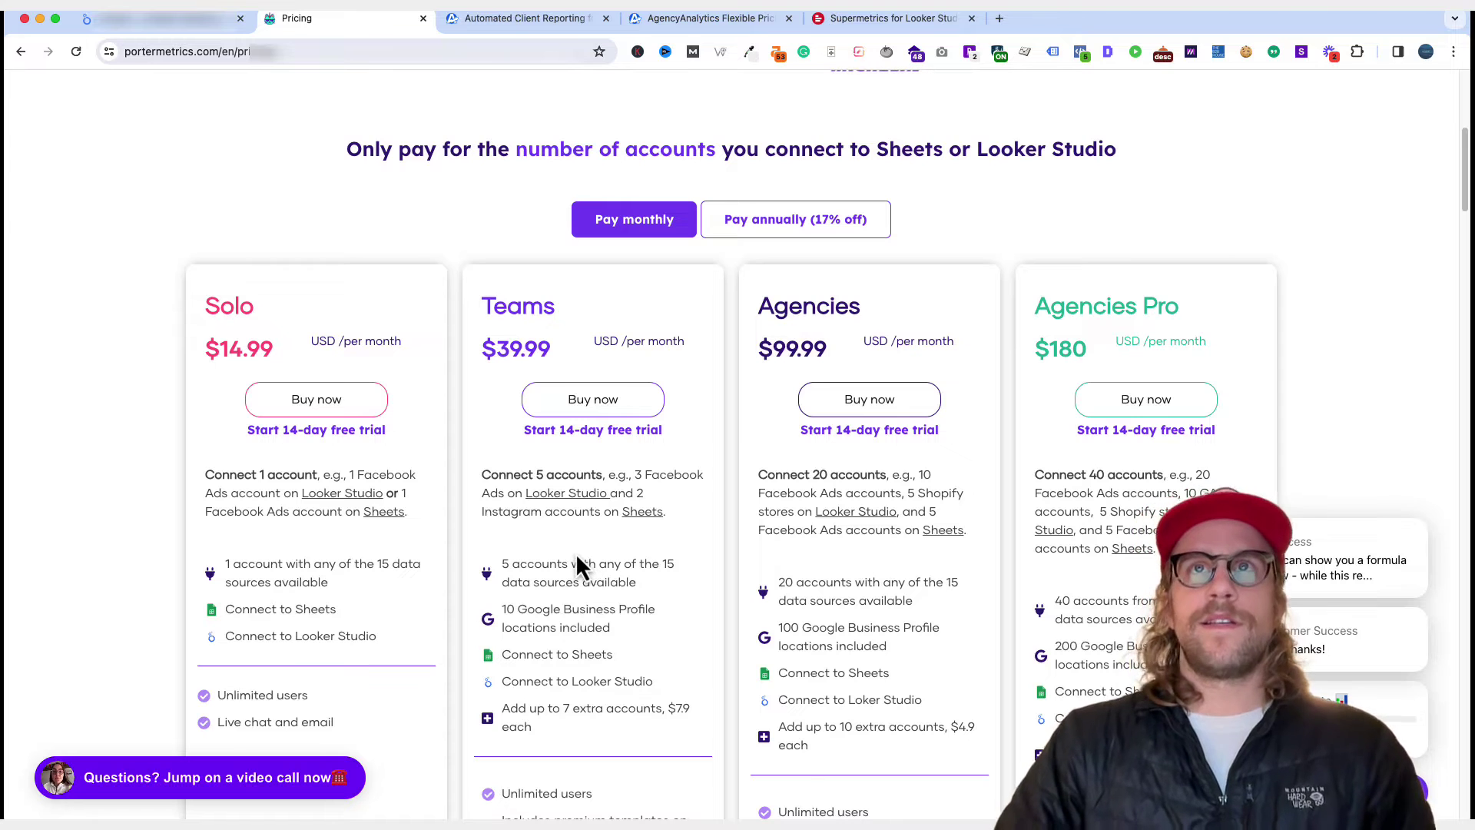
pyautogui.click(874, 19)
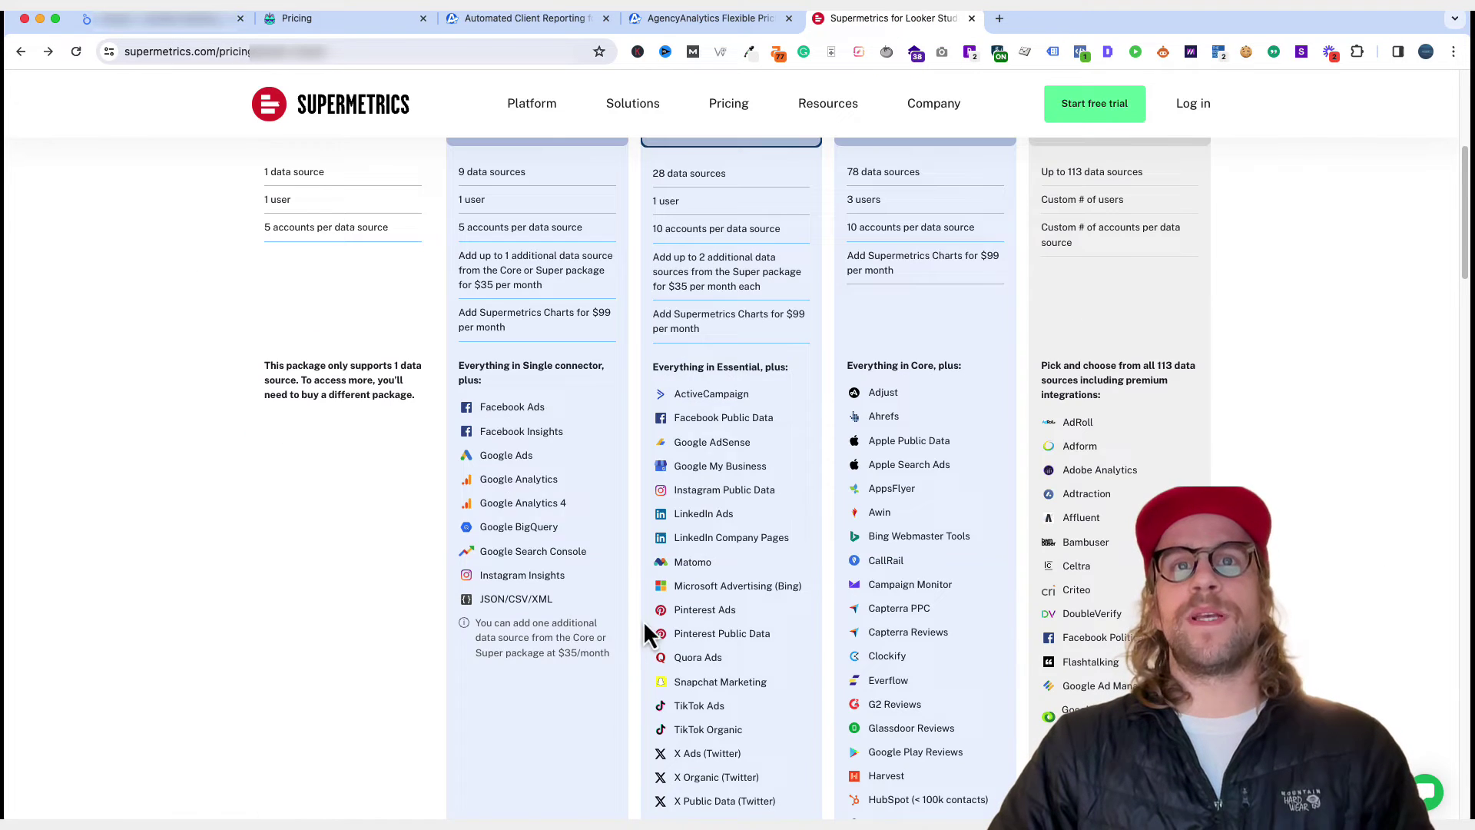
pyautogui.scroll(4, 367, 580)
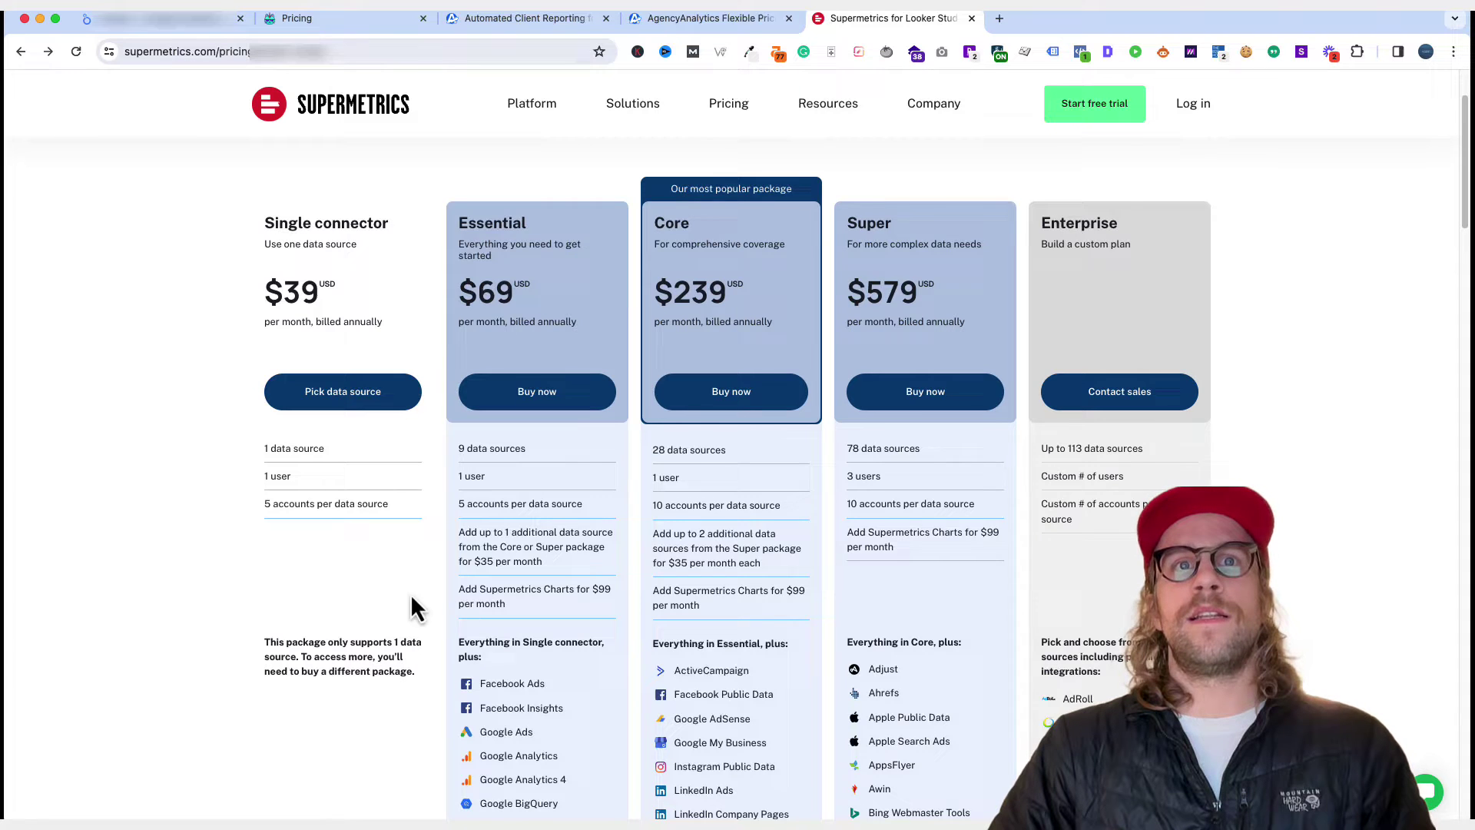
pyautogui.scroll(-2, 551, 670)
pyautogui.scroll(2, 584, 664)
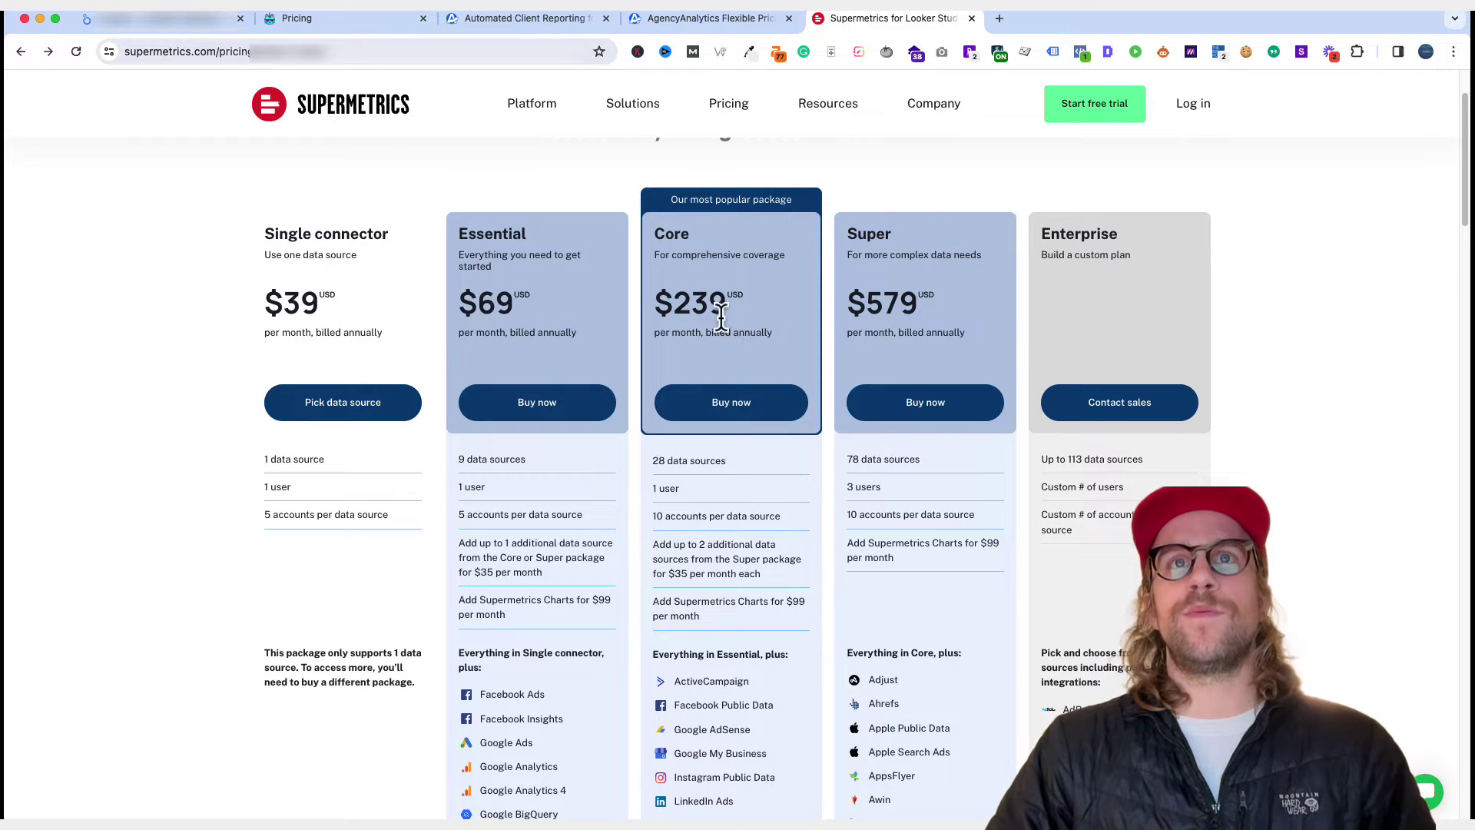
pyautogui.scroll(-3, 718, 539)
pyautogui.scroll(1, 713, 520)
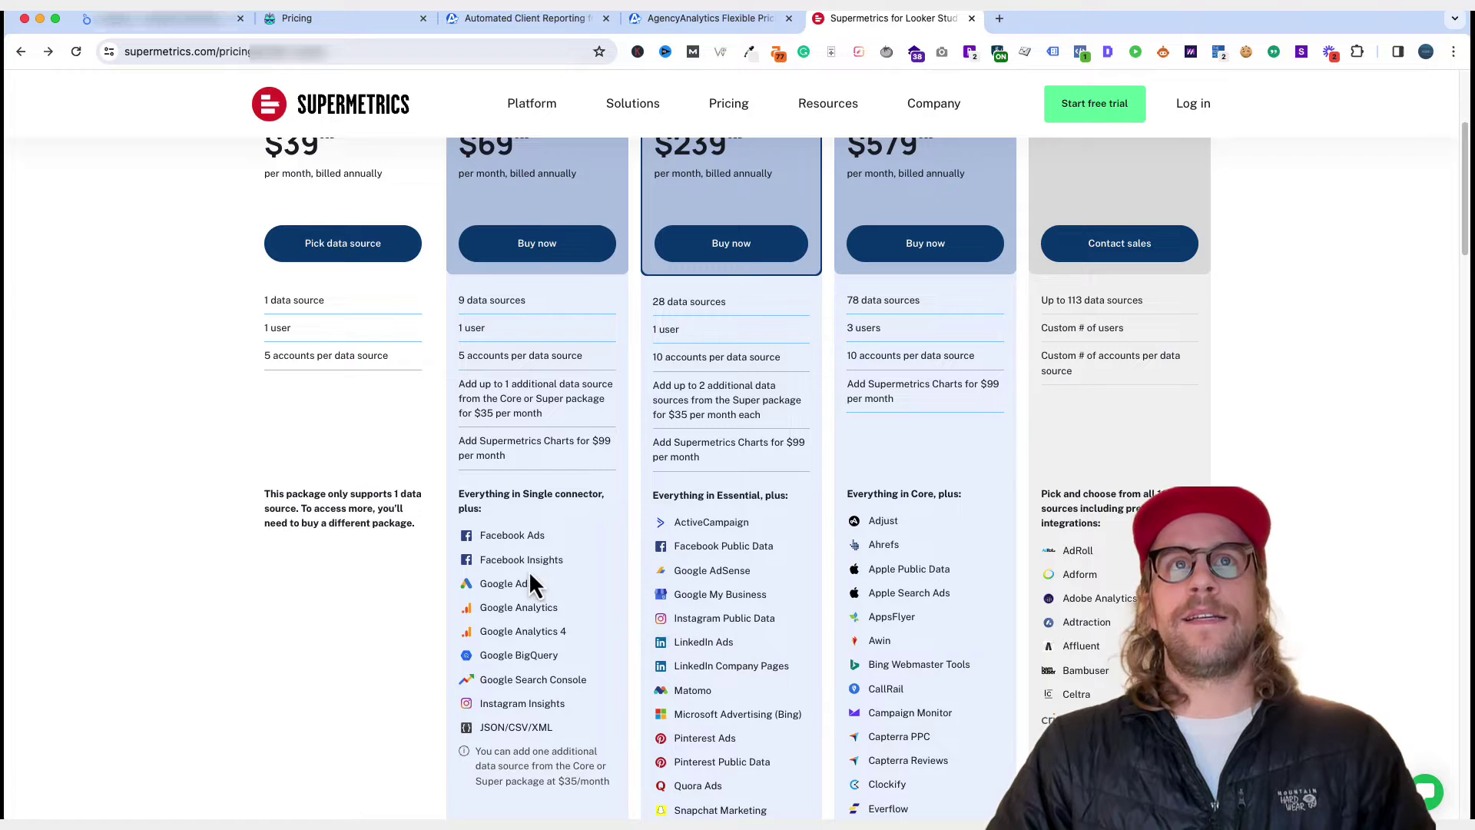
pyautogui.scroll(1, 537, 576)
pyautogui.scroll(-1, 530, 541)
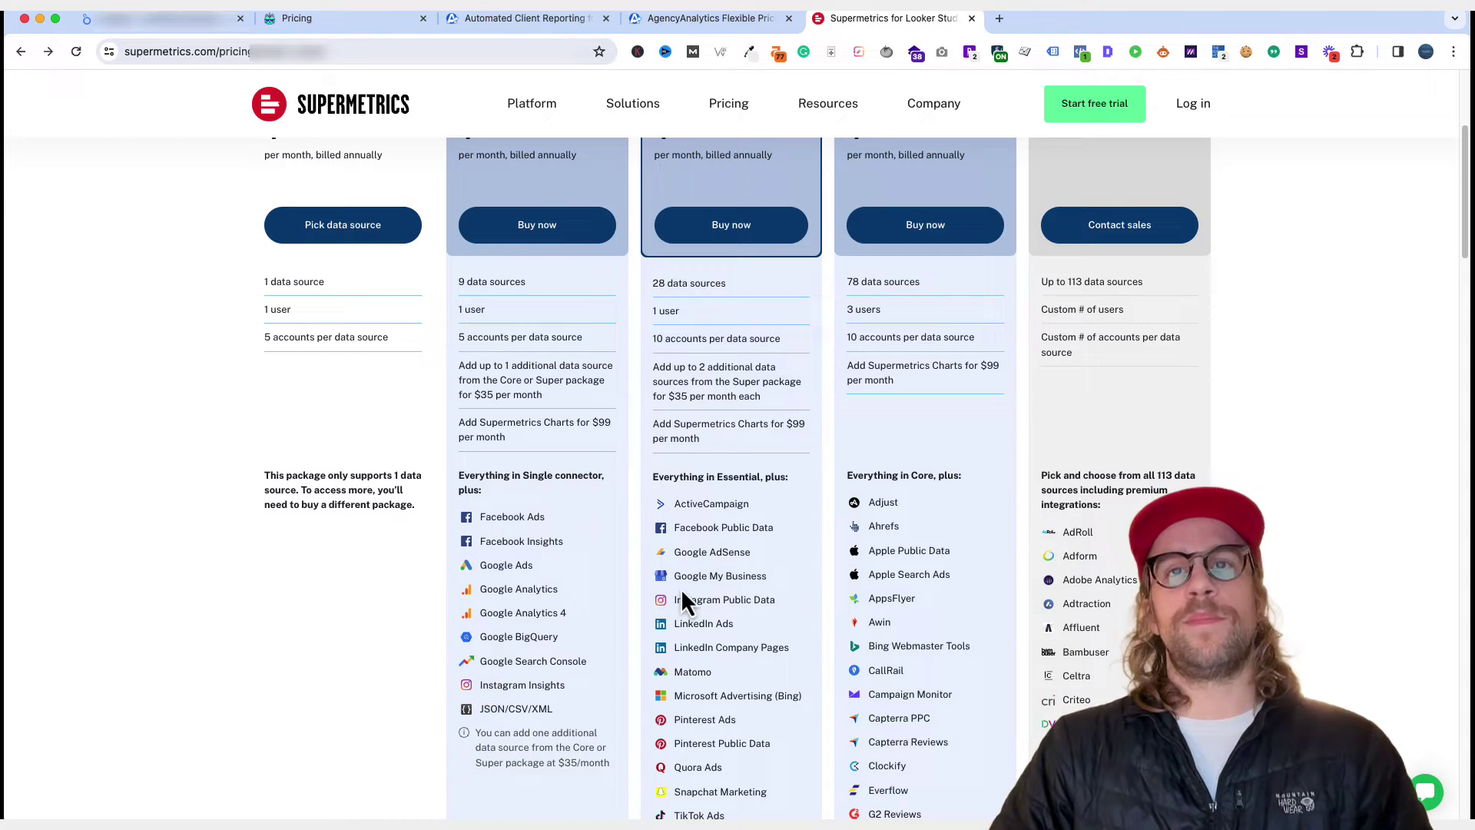
pyautogui.scroll(4, 450, 206)
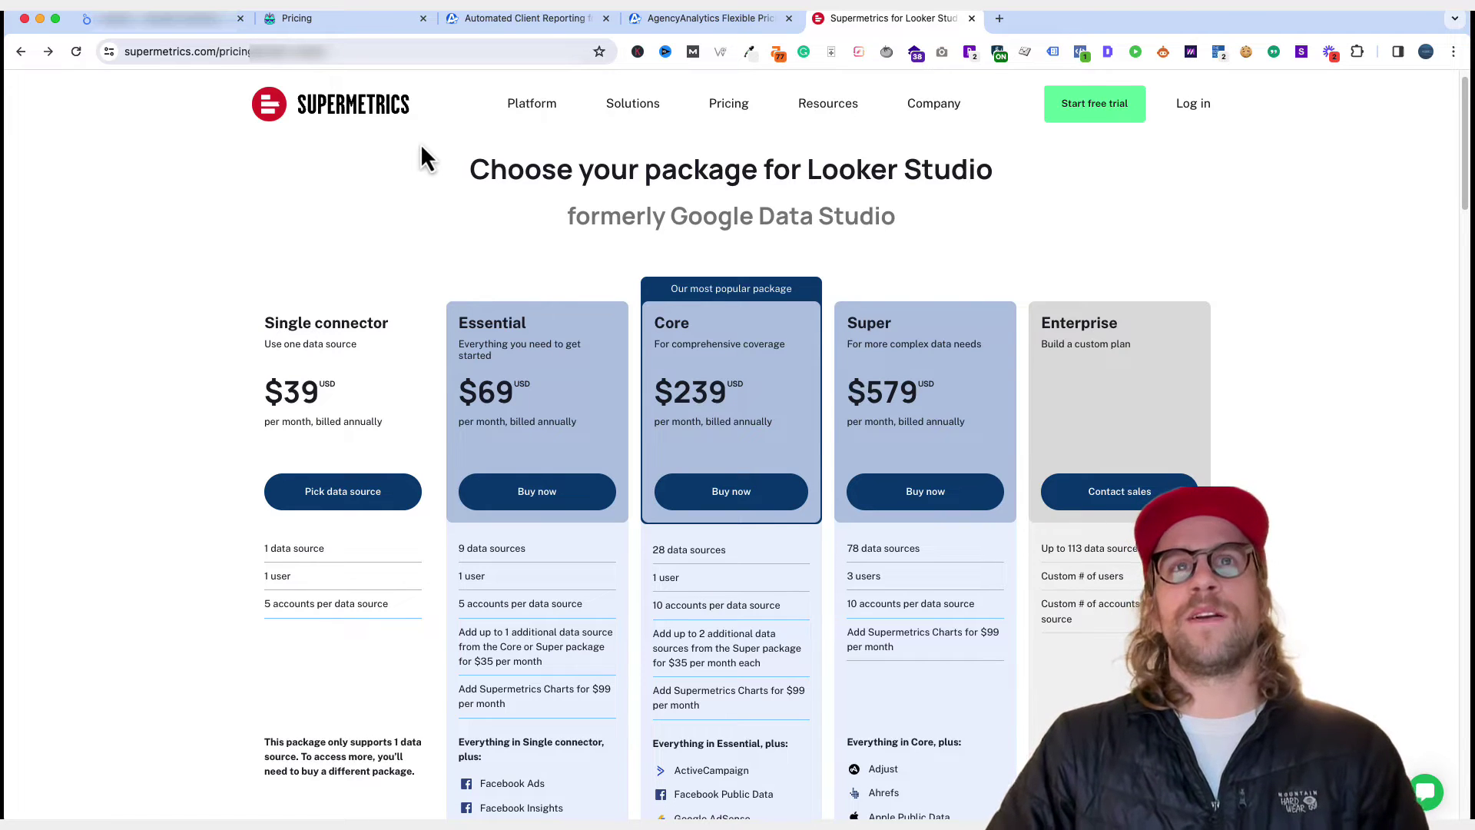
pyautogui.click(356, 28)
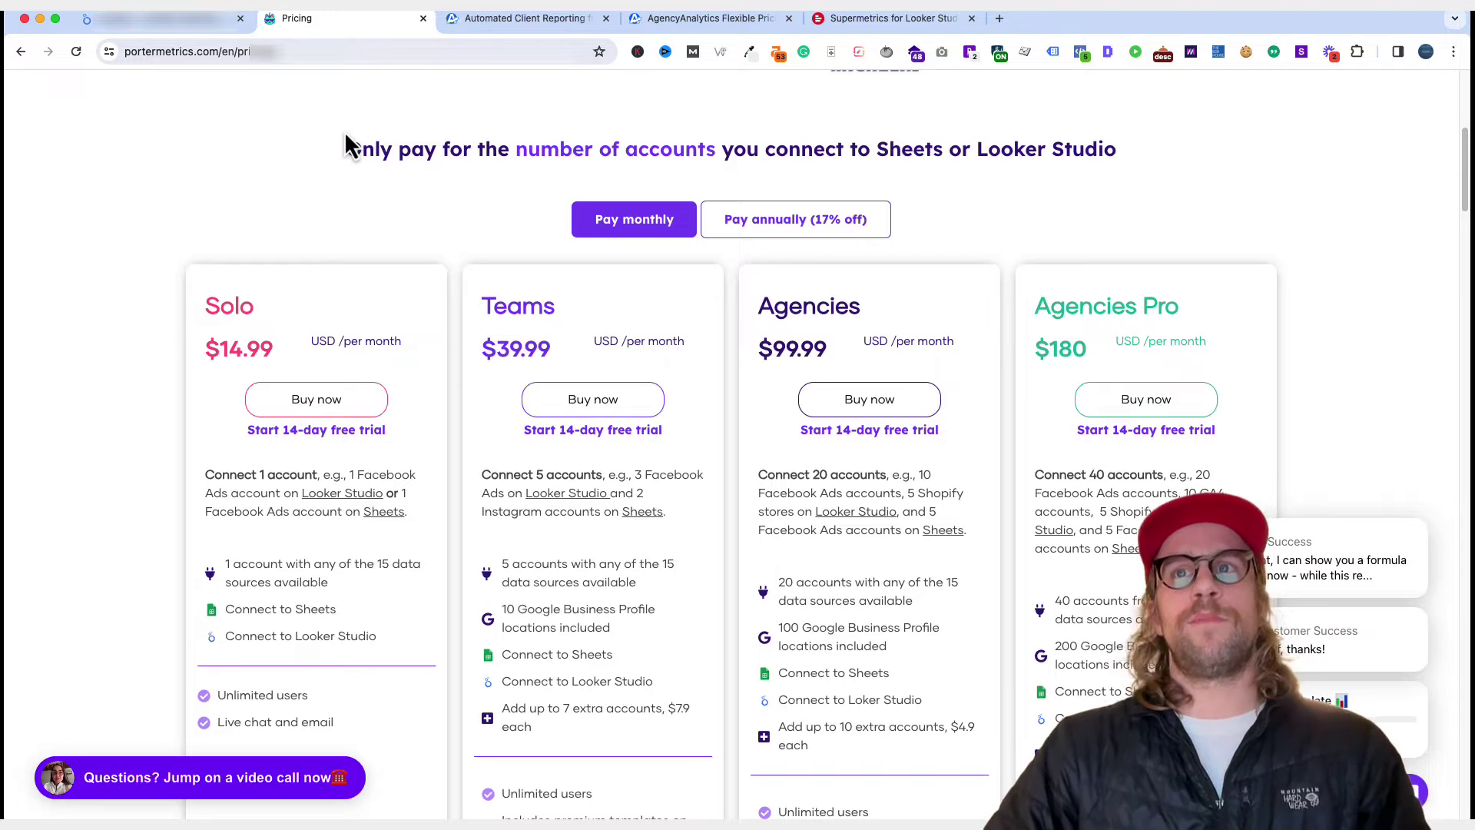
# Scroll back up the Porter pricing page and return to the Looker Studio LinkedIn report
pyautogui.scroll(4, 359, 142)
pyautogui.scroll(2, 358, 142)
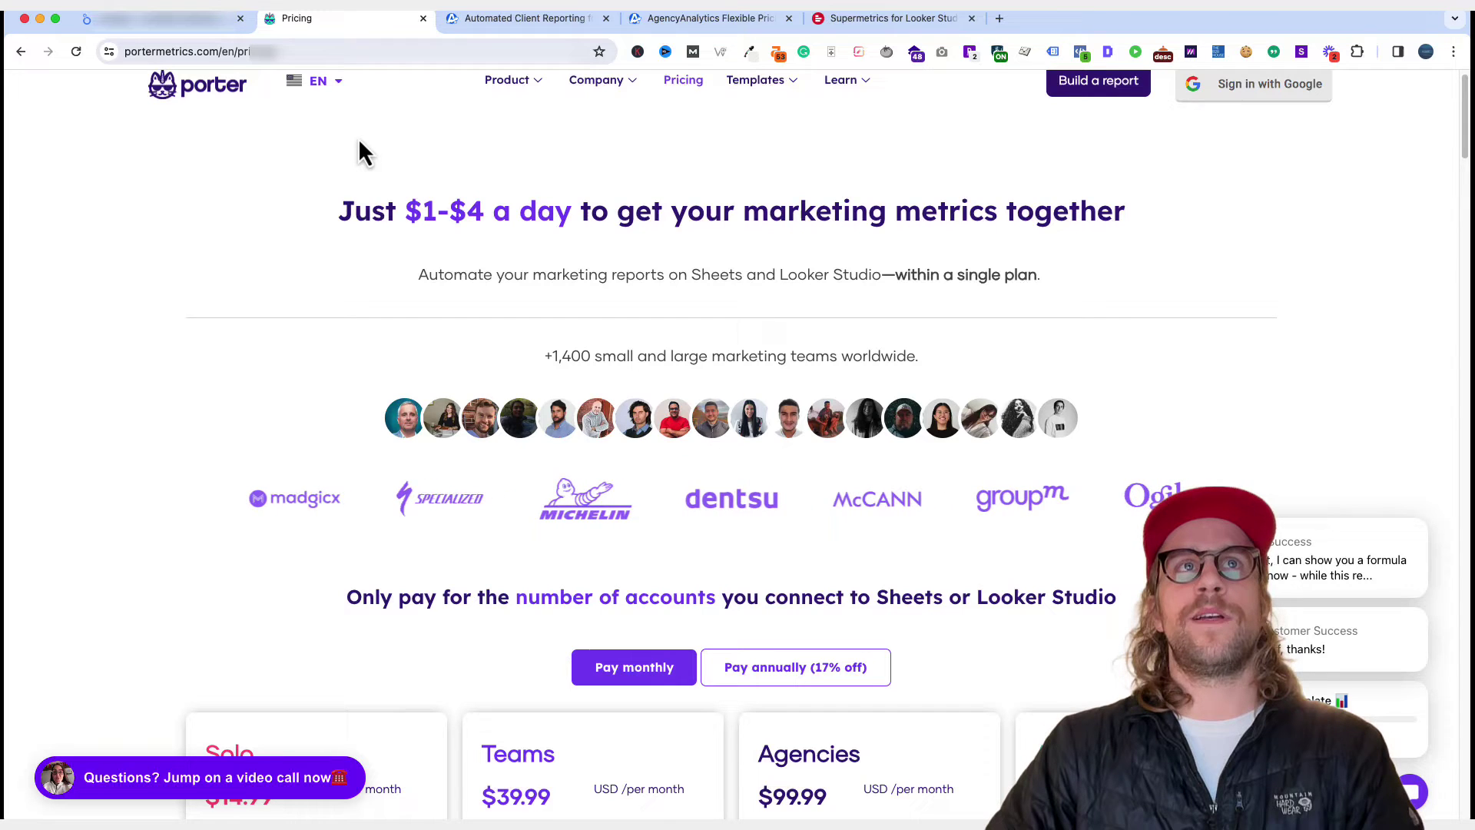
pyautogui.click(184, 20)
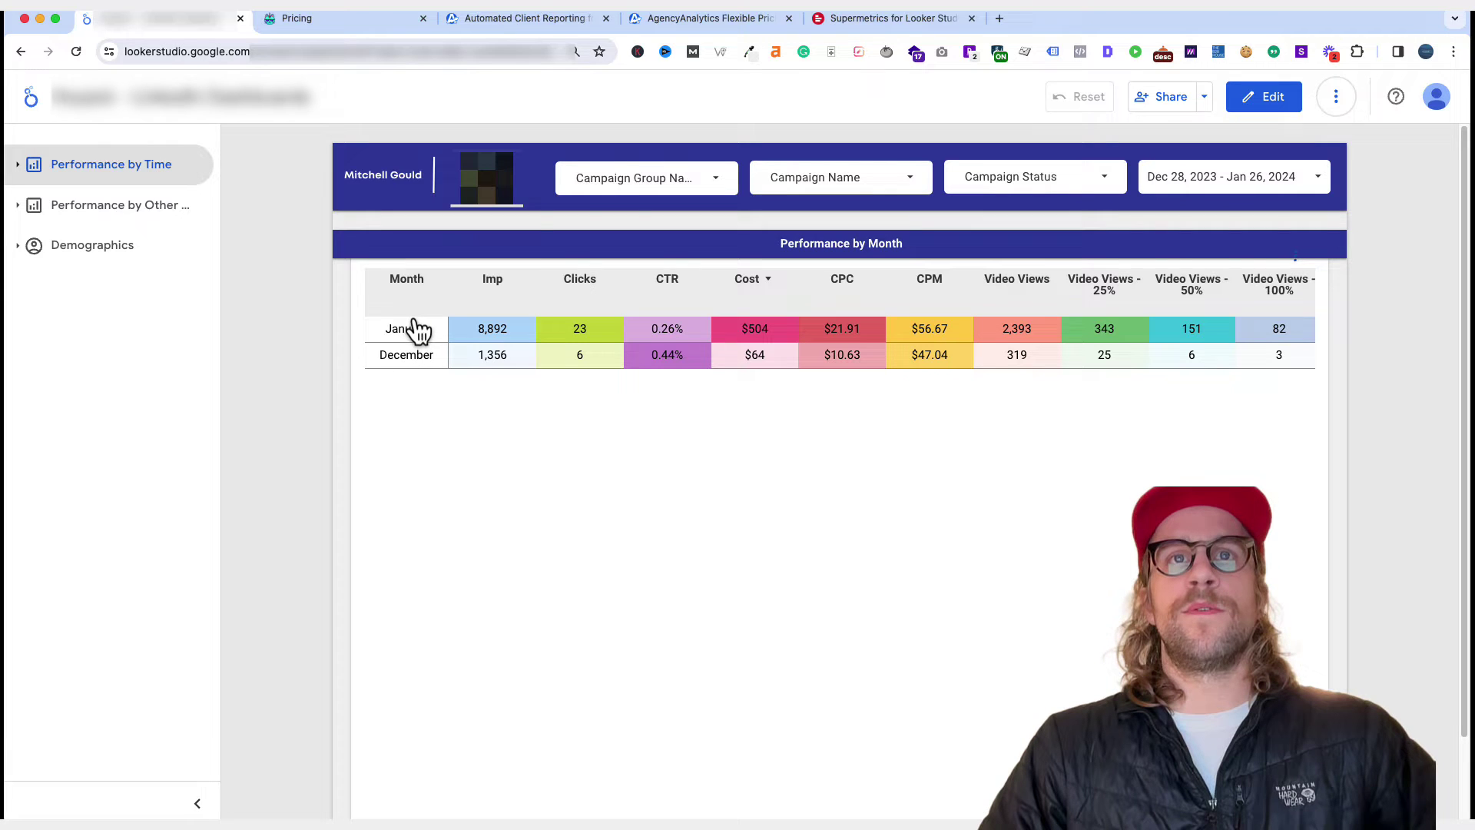
# List the by Month, Year and Day pages and scroll through the monthly table's columns
pyautogui.click(23, 167)
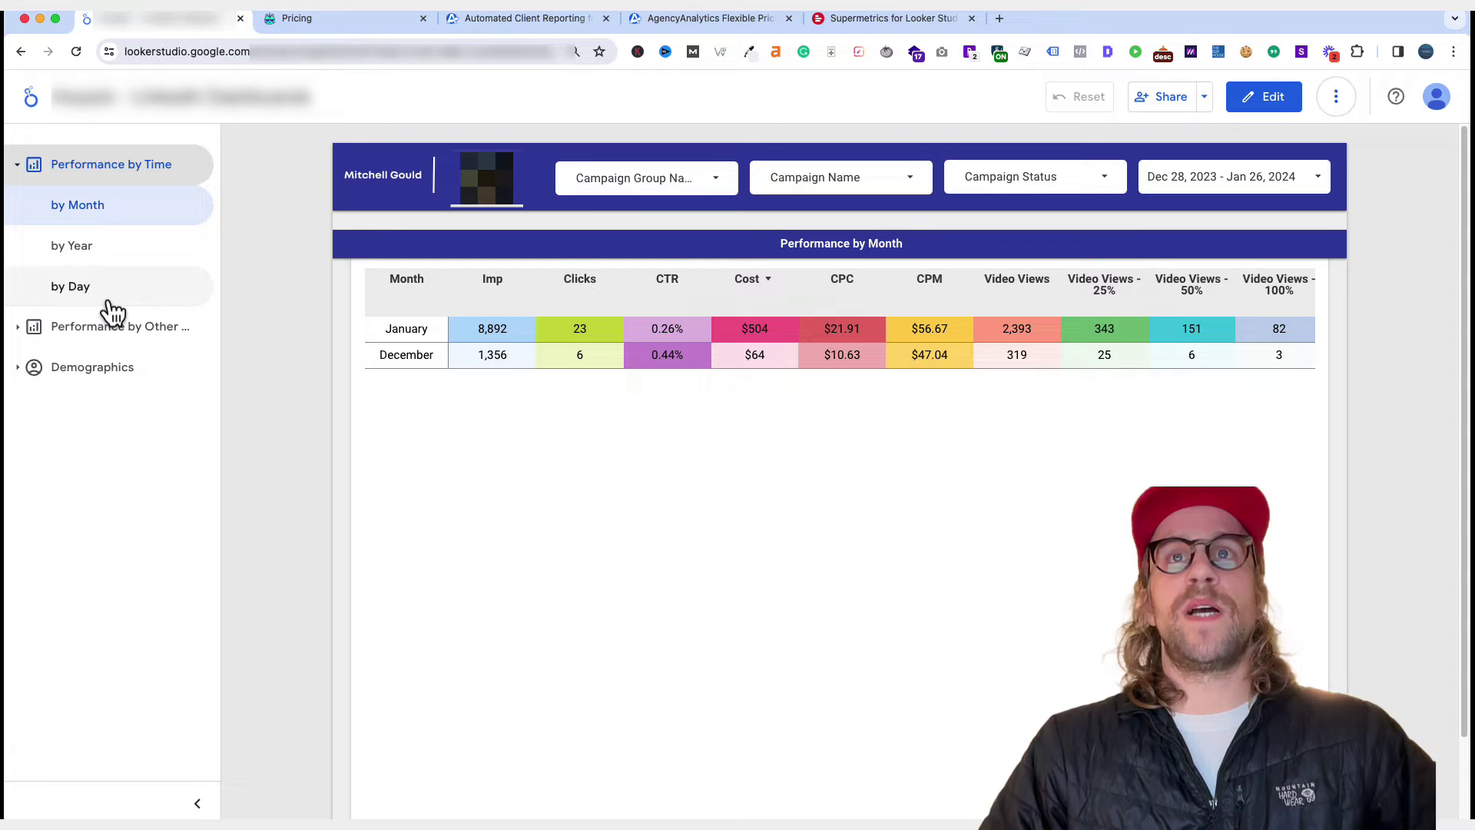
pyautogui.hscroll(3, 937, 359)
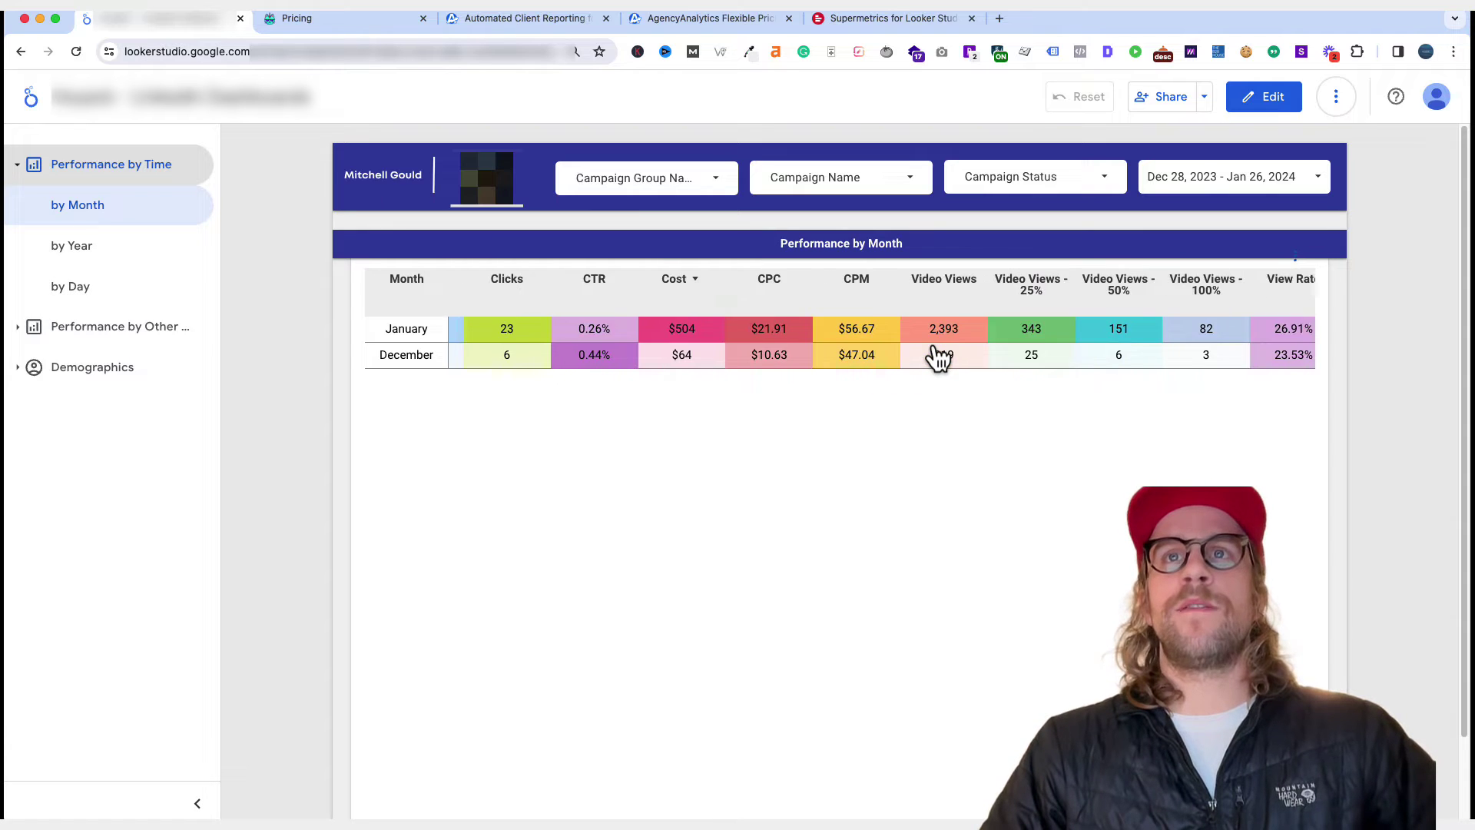
pyautogui.hscroll(5, 937, 359)
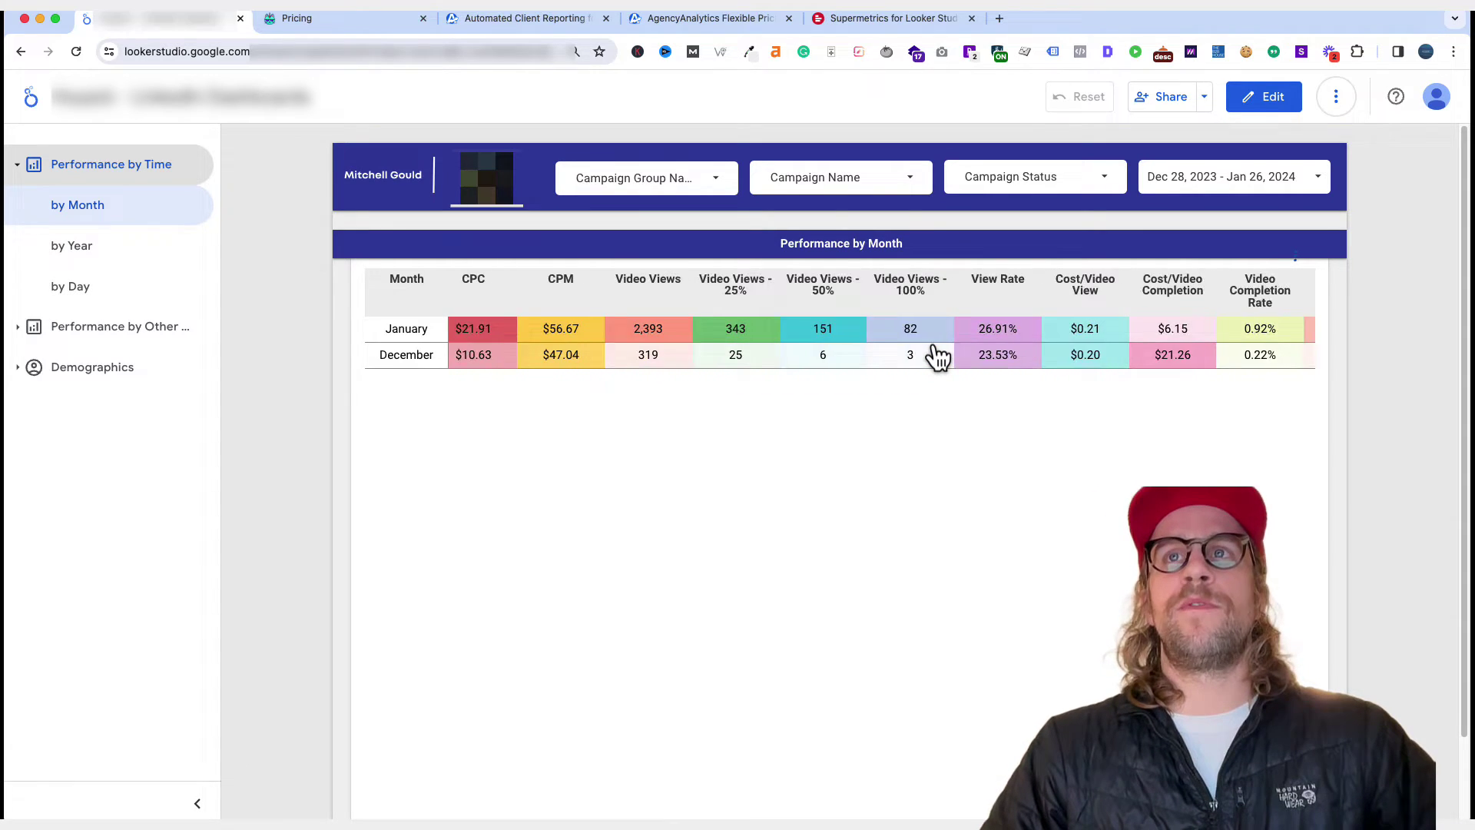
pyautogui.hscroll(-1, 738, 345)
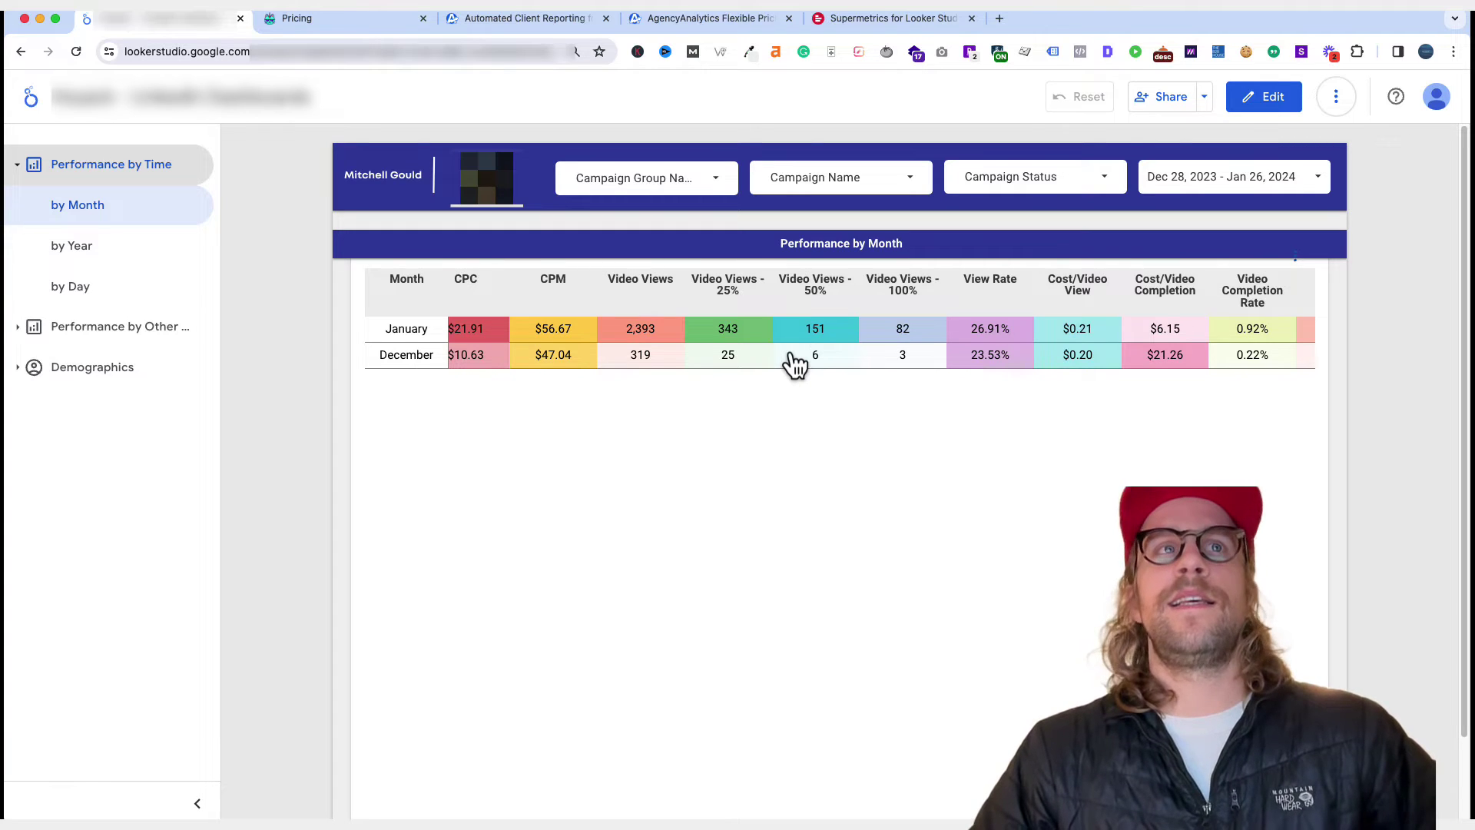
pyautogui.hscroll(-2, 796, 368)
pyautogui.hscroll(-5, 795, 368)
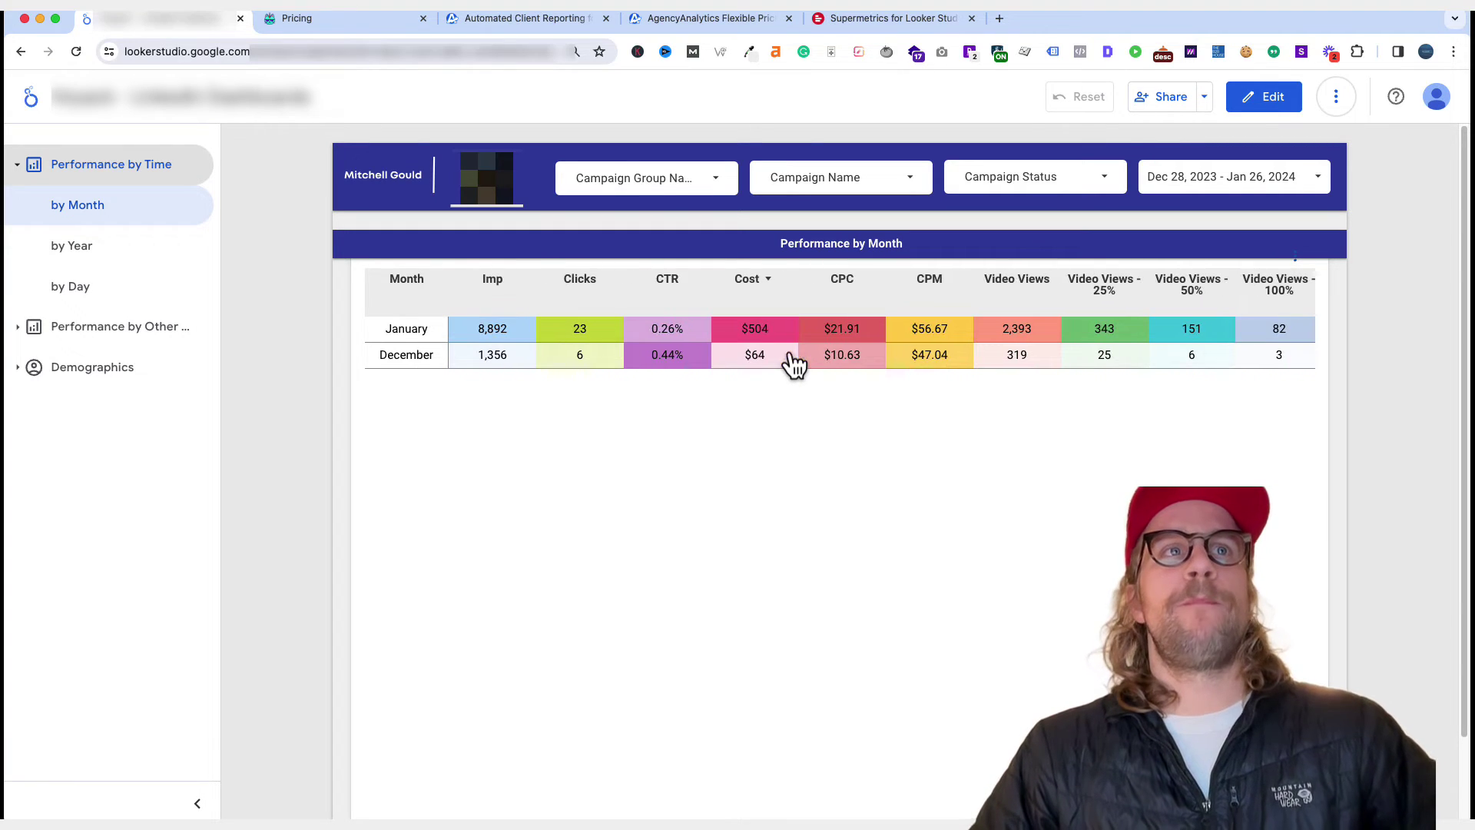
# Expand Performance by Other and view the Performance by Campaign report
pyautogui.click(19, 329)
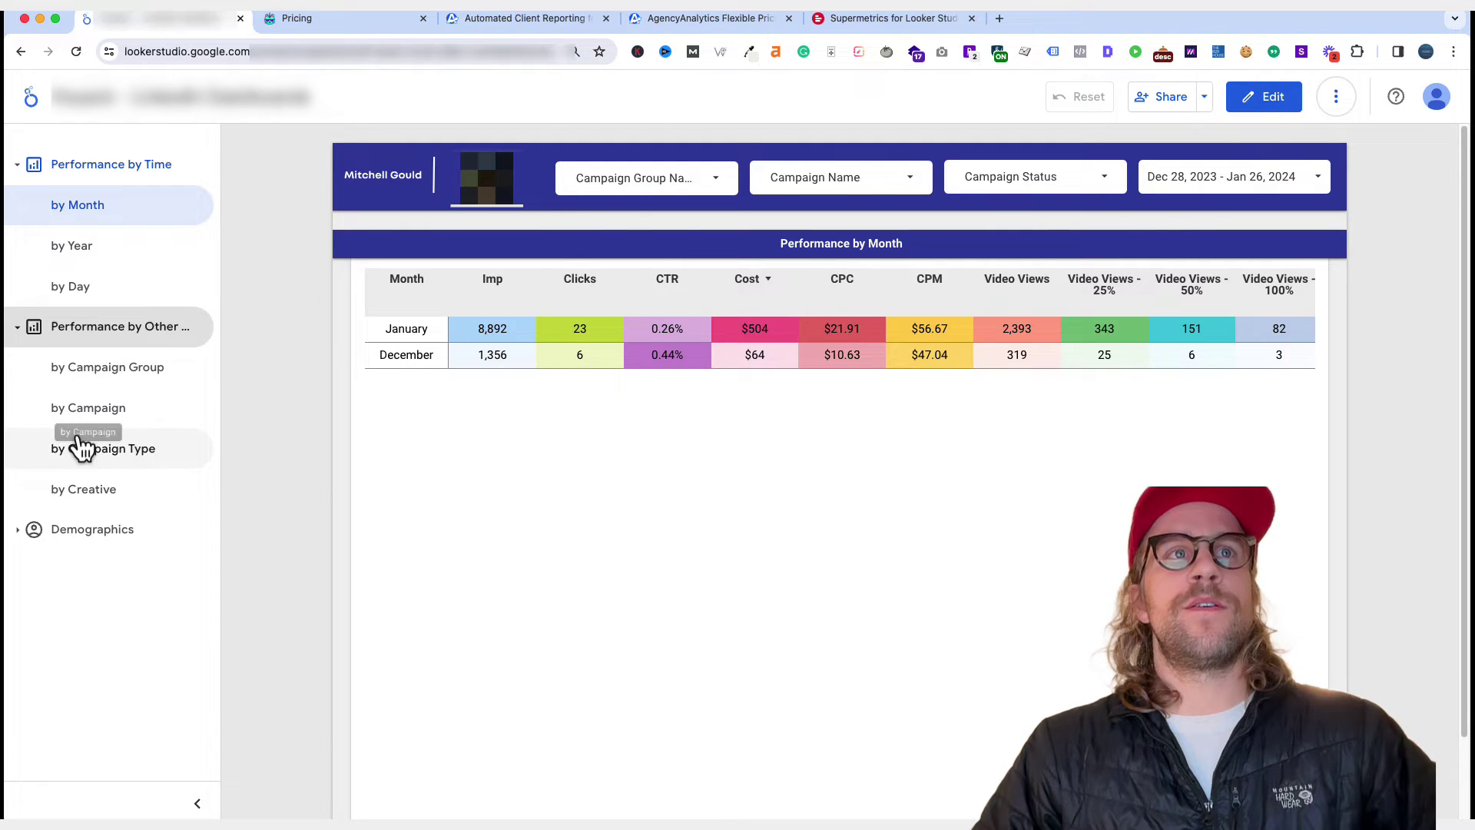
pyautogui.click(99, 414)
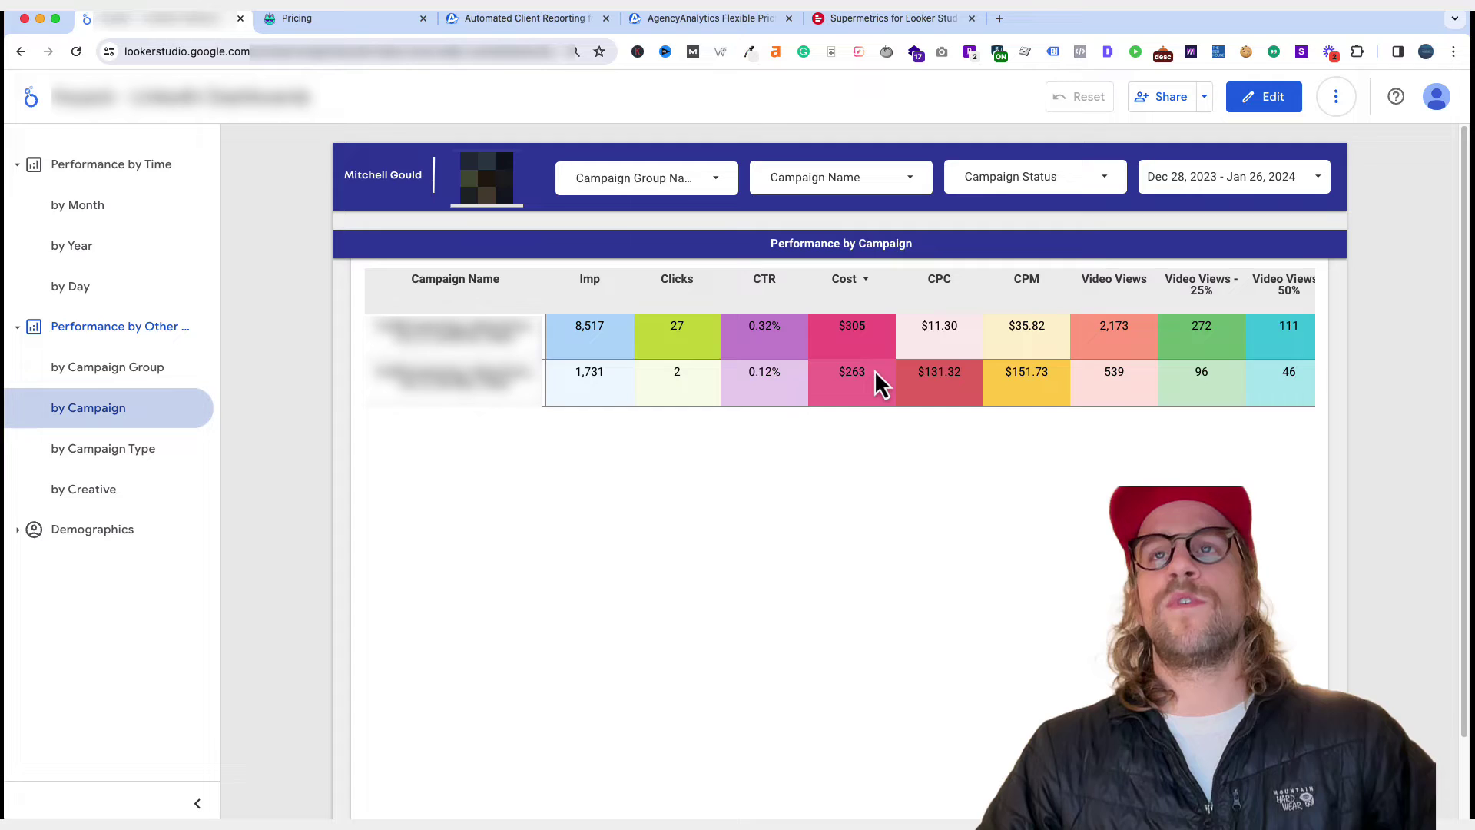
pyautogui.hscroll(2, 871, 375)
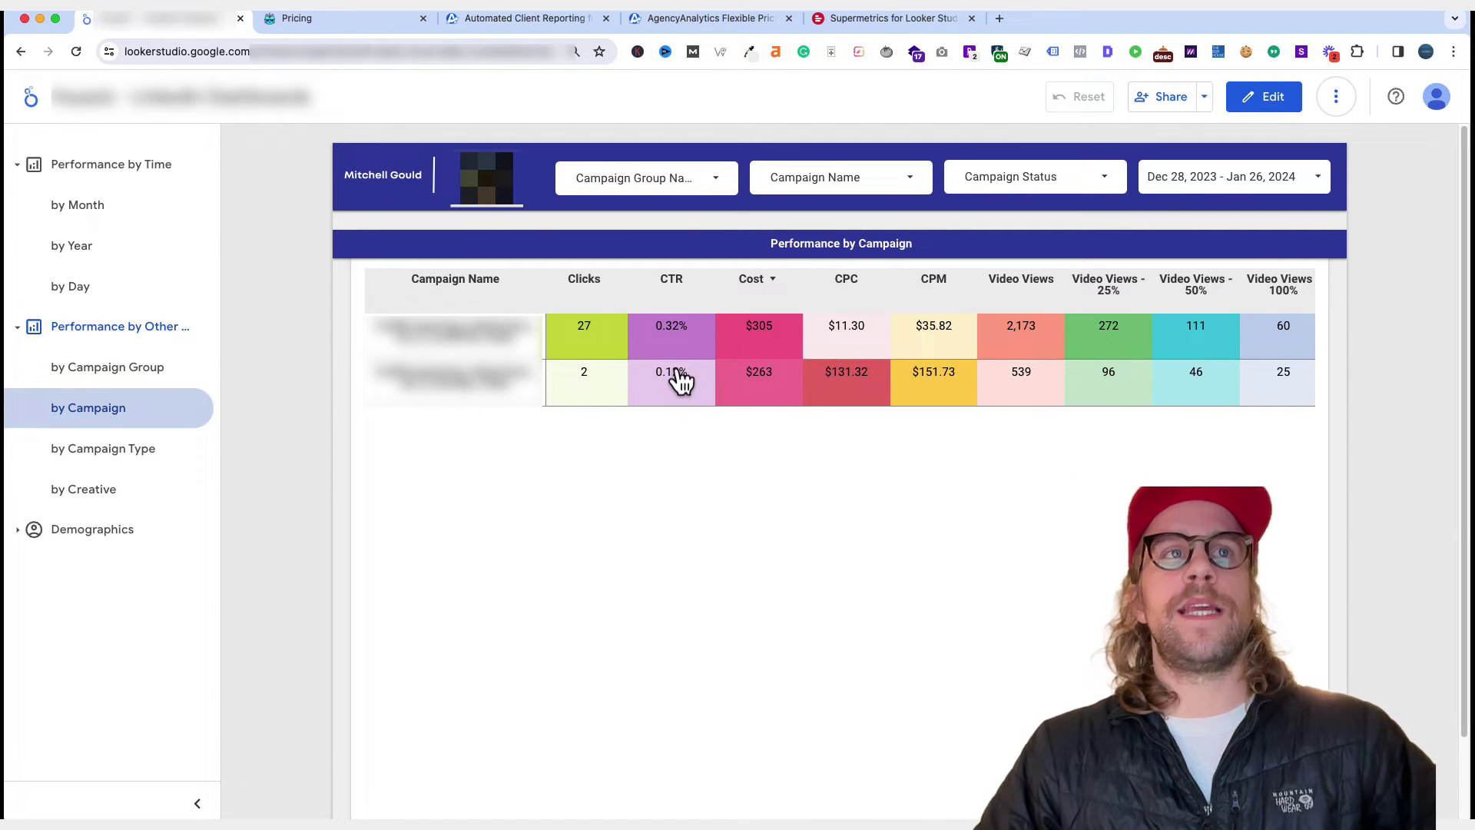
# Show Performance by Creative and scroll through its impressions, cost and video metric columns
pyautogui.click(104, 497)
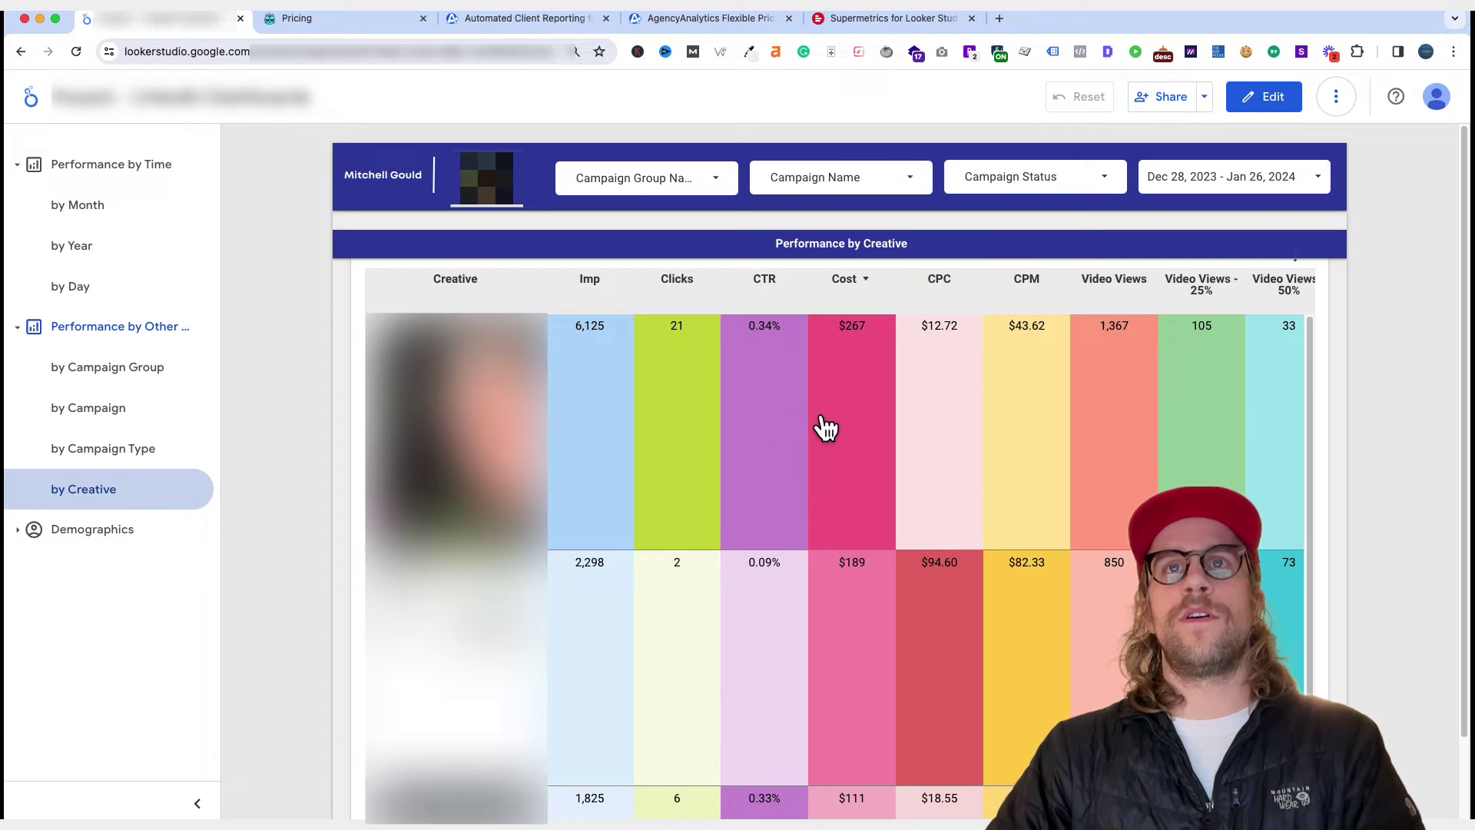
pyautogui.hscroll(3, 884, 446)
pyautogui.scroll(-2, 922, 461)
pyautogui.hscroll(3, 922, 461)
pyautogui.hscroll(-8, 922, 462)
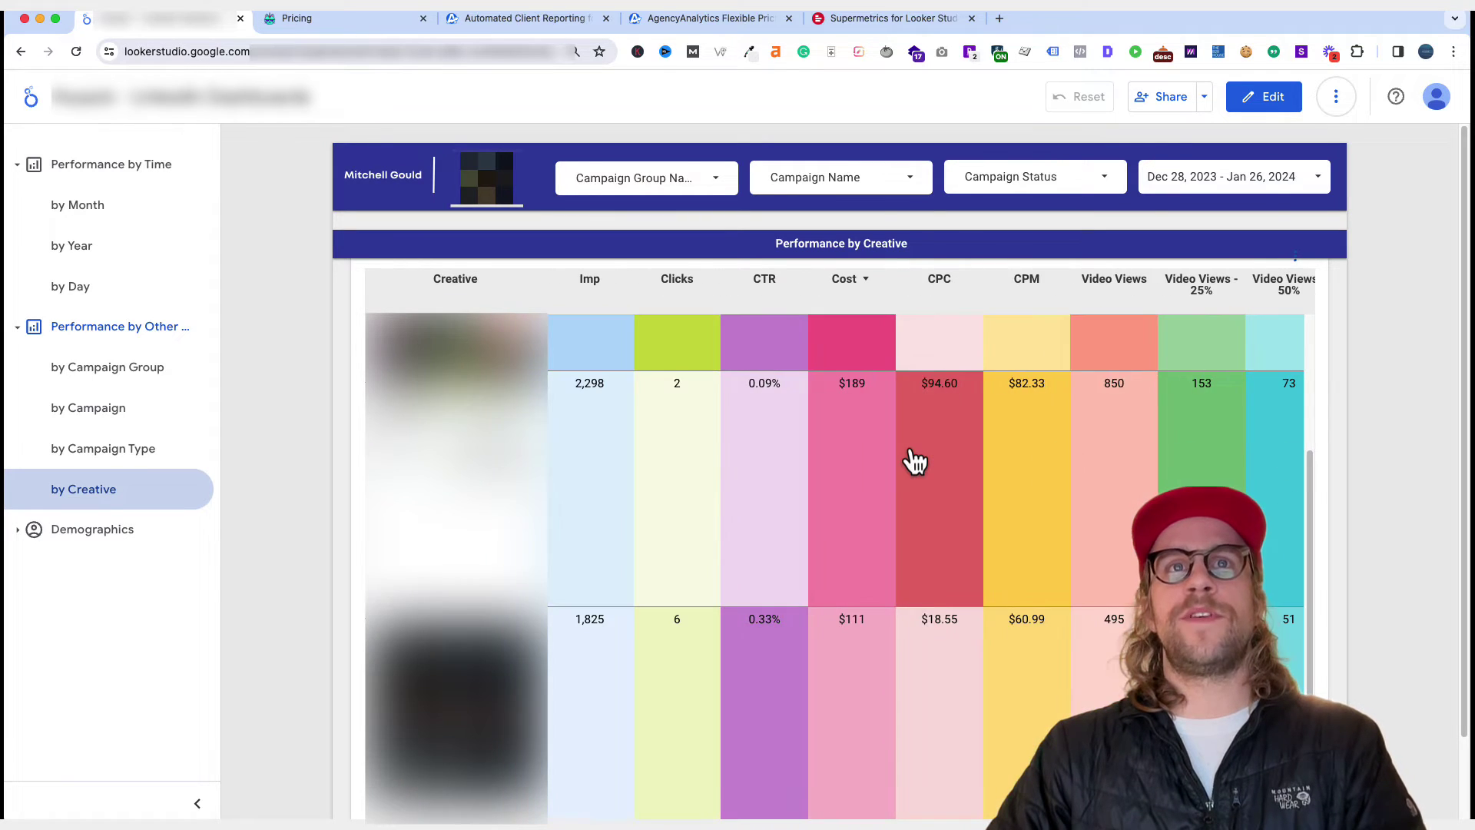
pyautogui.scroll(2, 921, 462)
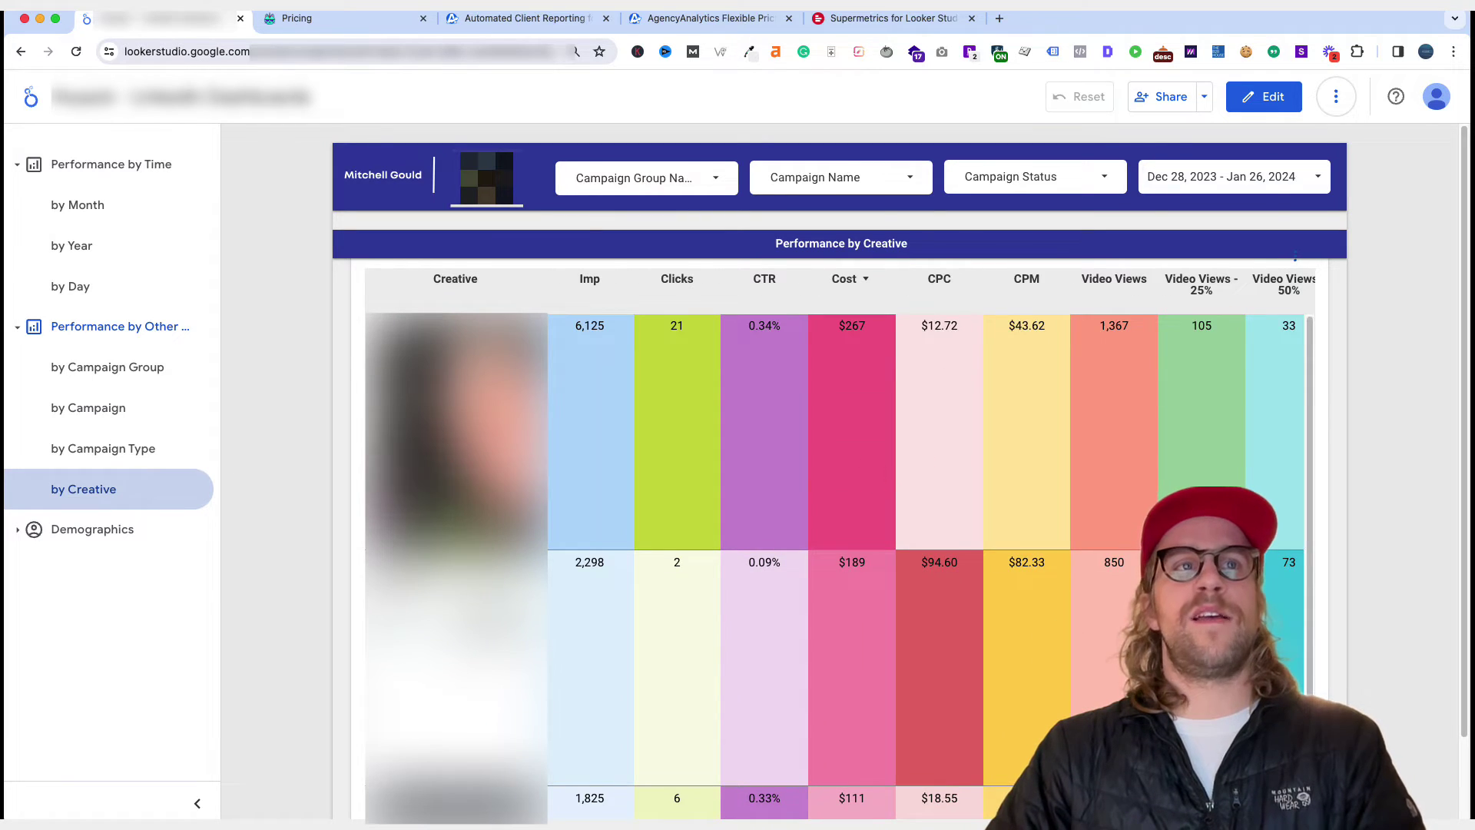
# Open Demographics by Job Function, topped by a job function with 3,805 impressions and $199 cost
pyautogui.click(20, 542)
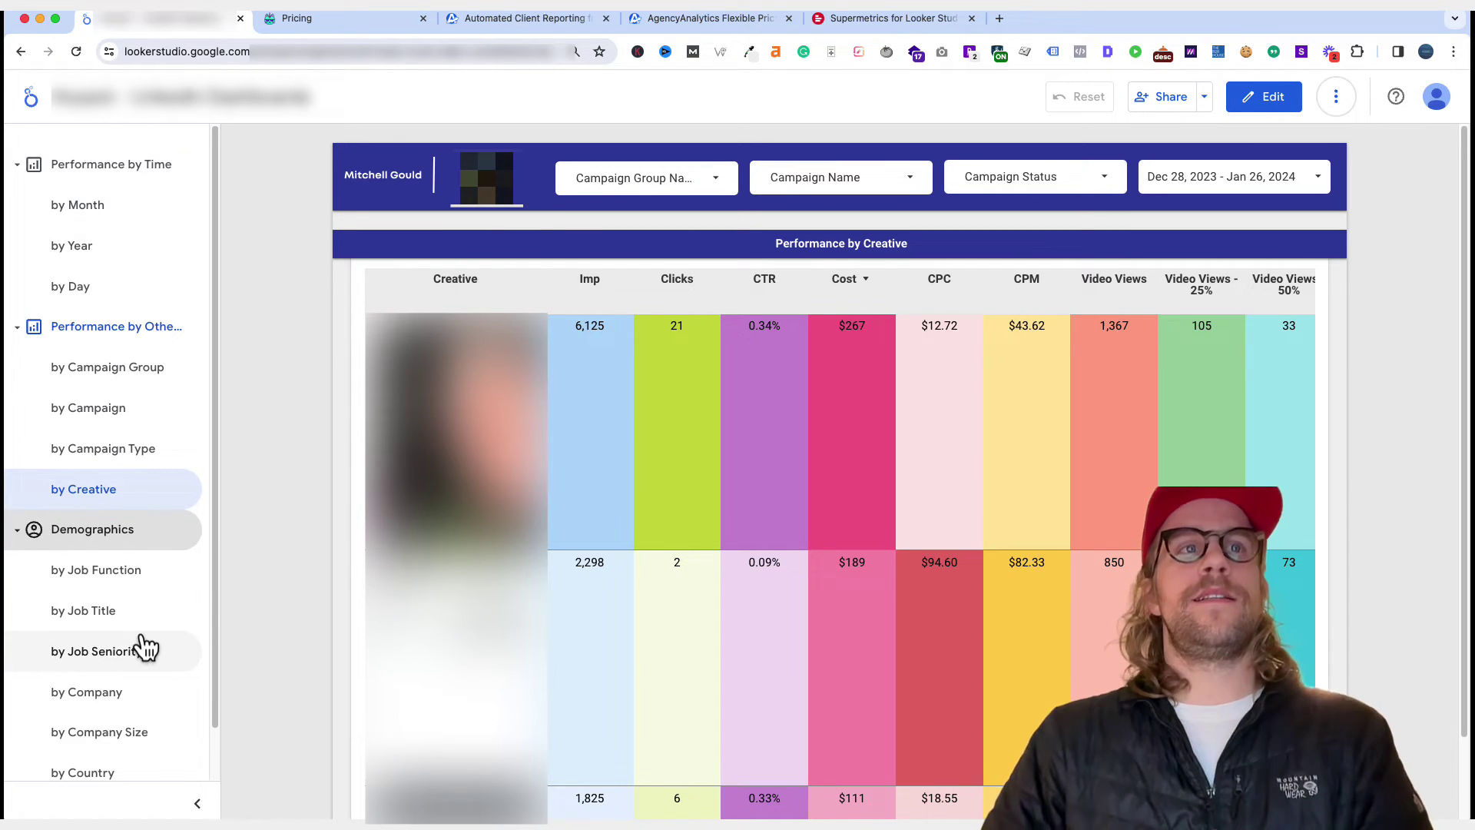
pyautogui.scroll(-1, 130, 615)
pyautogui.scroll(-2, 129, 614)
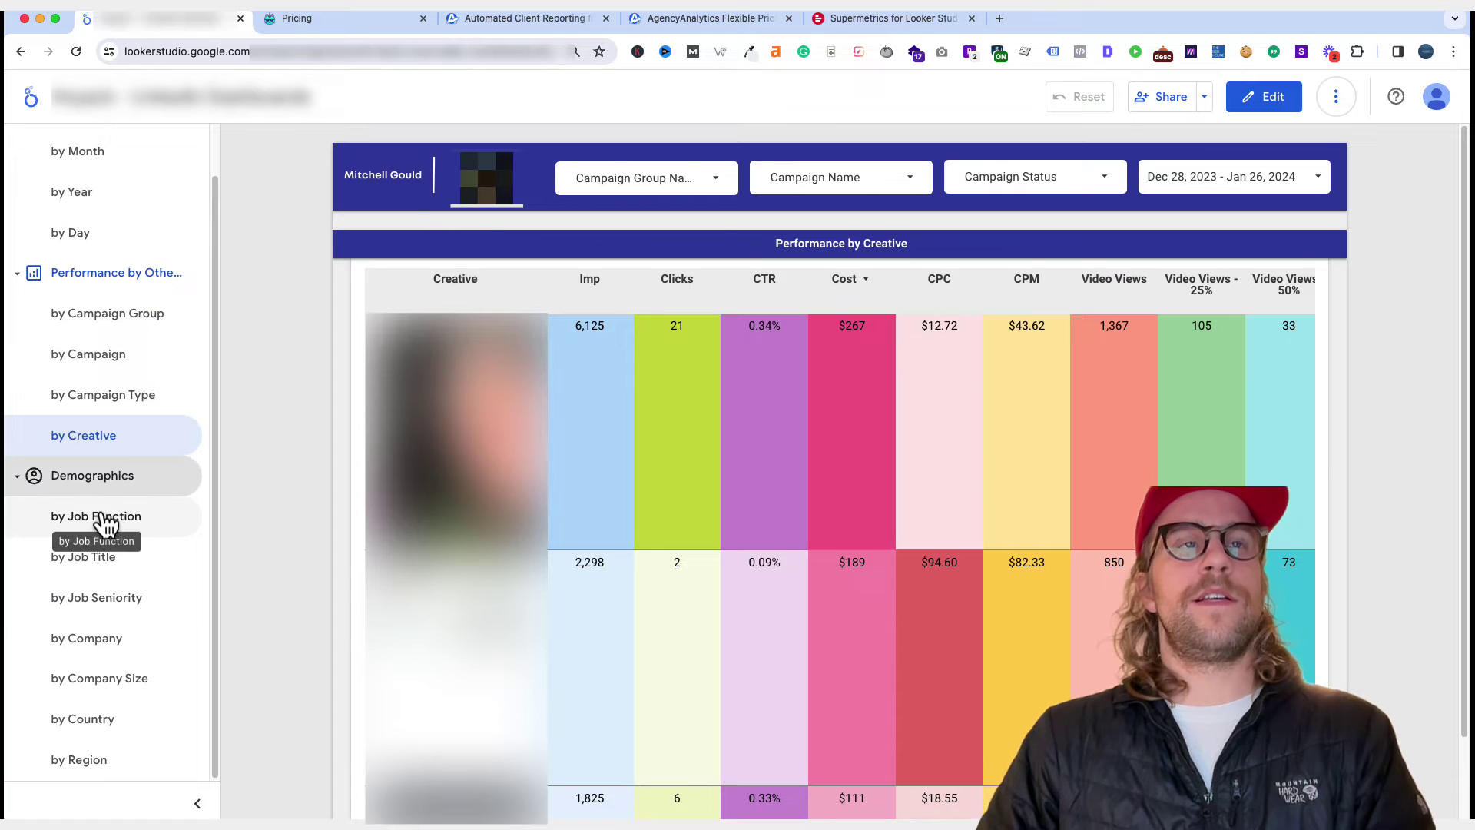
pyautogui.click(104, 520)
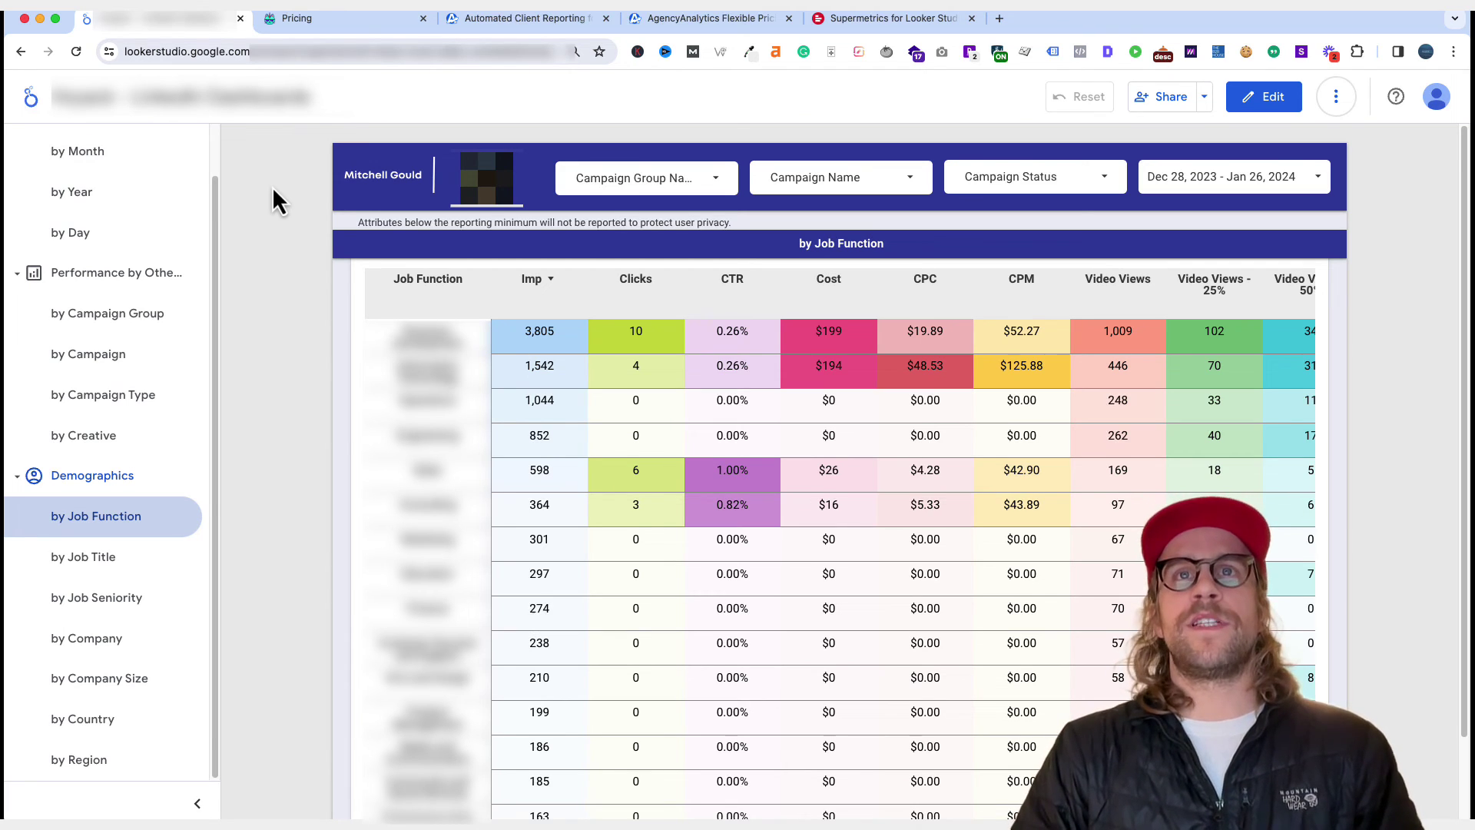
pyautogui.click(337, 22)
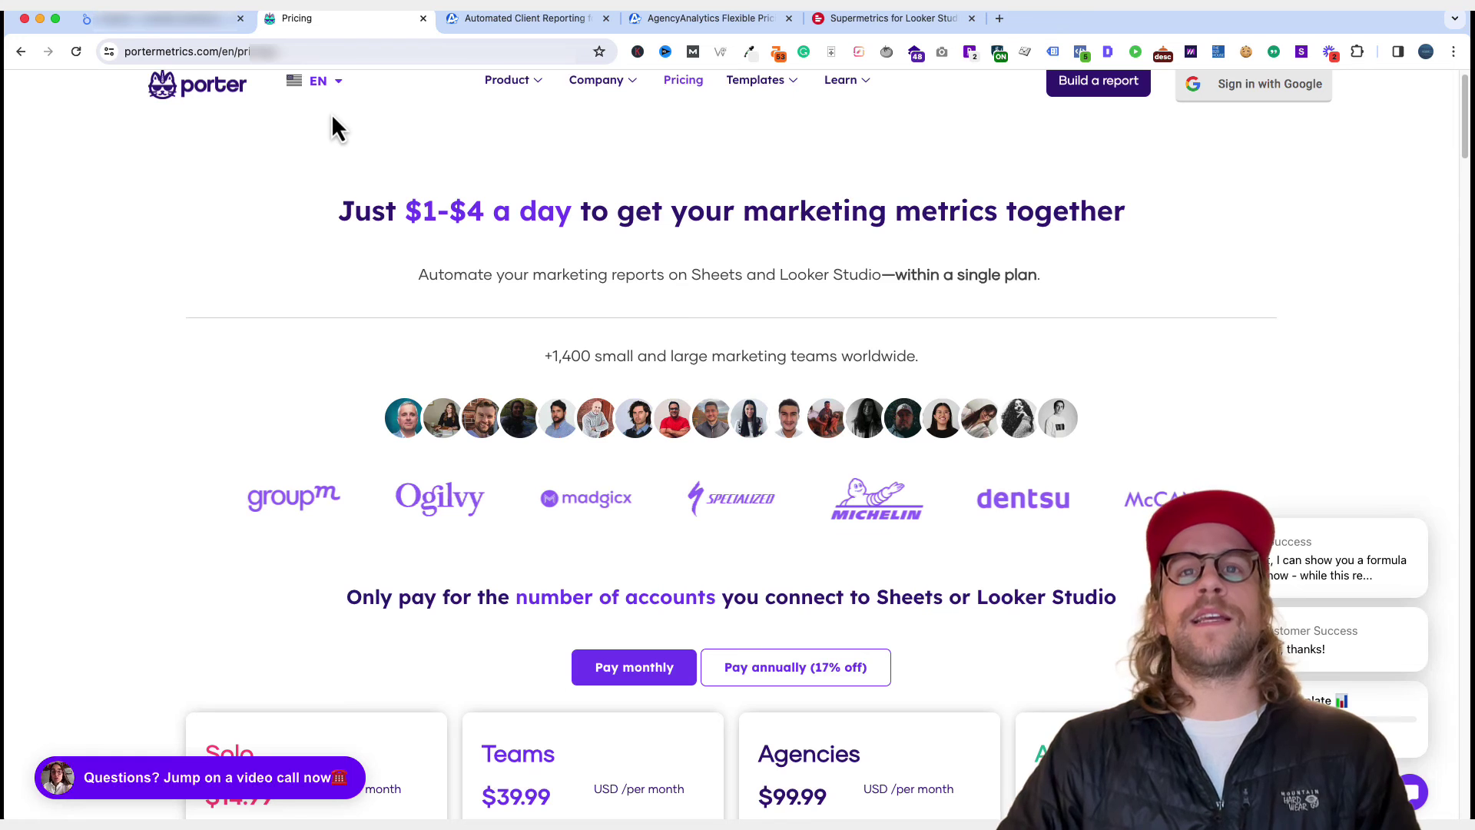
pyautogui.moveTo(774, 89)
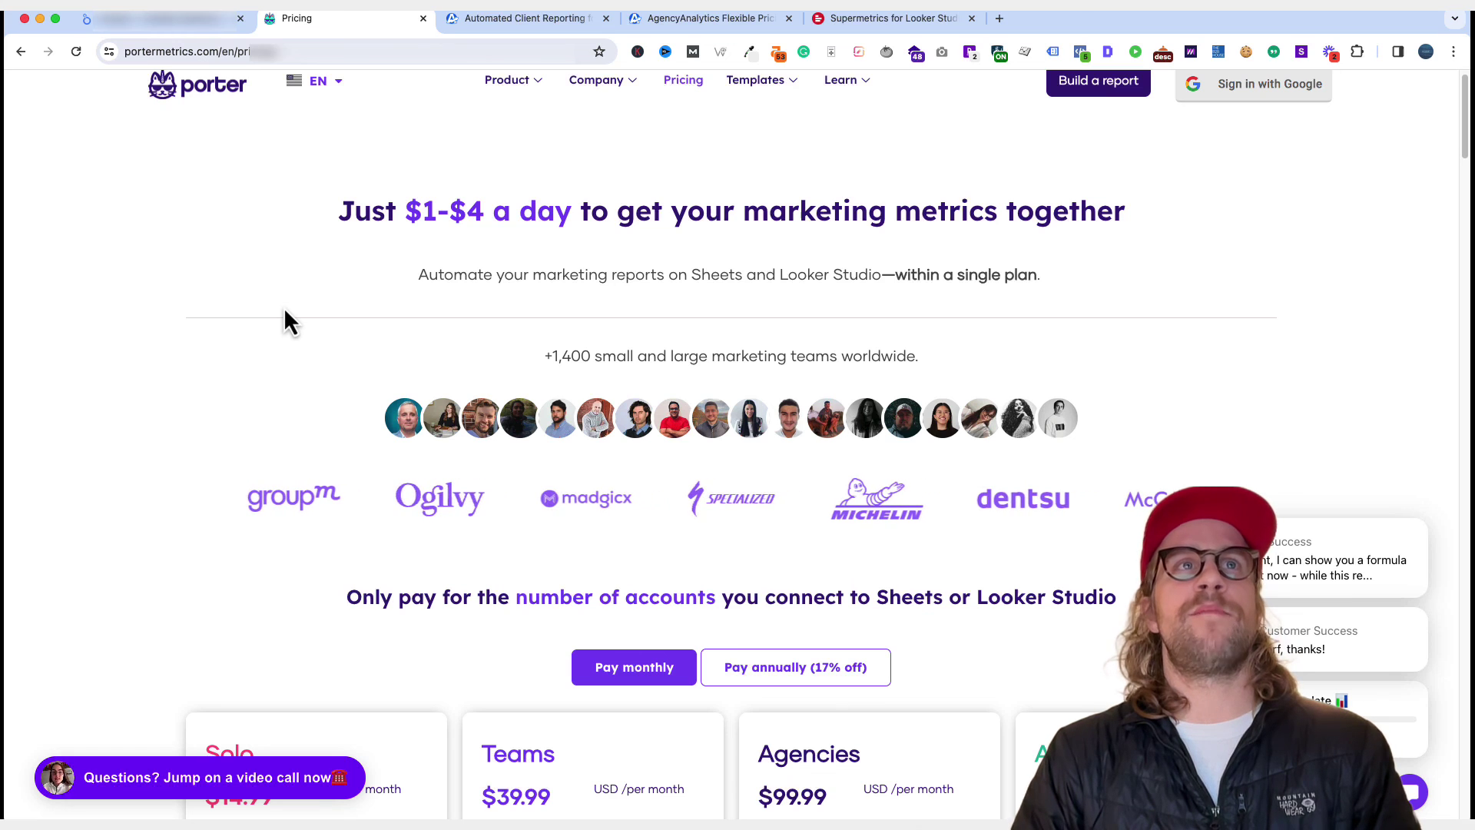
pyautogui.click(198, 23)
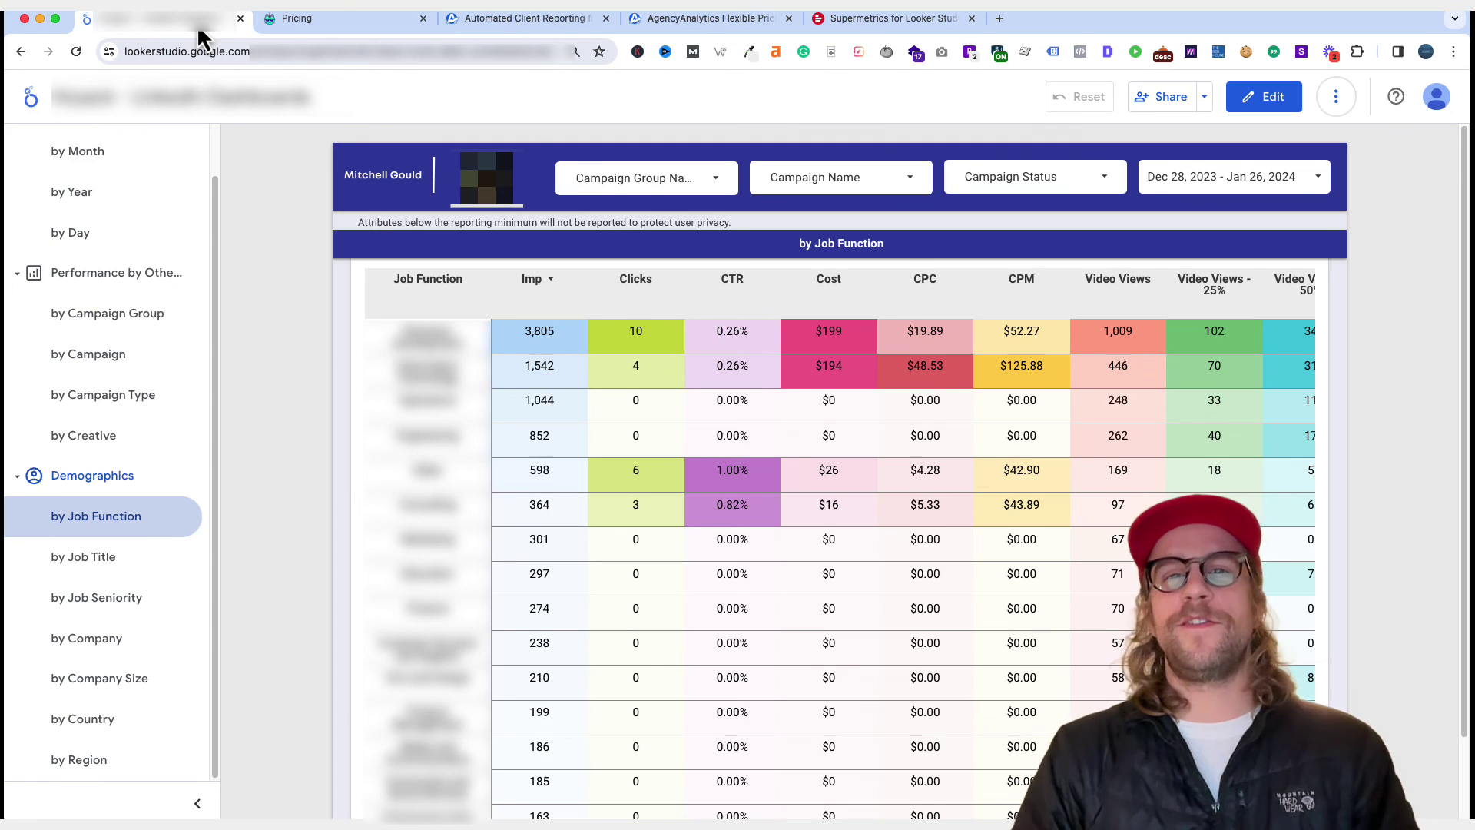